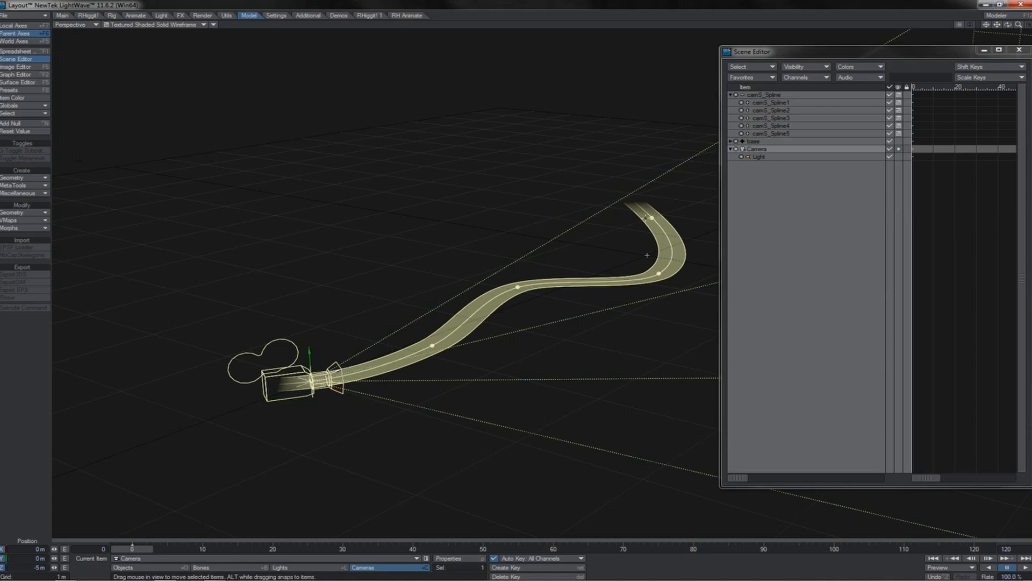
# Select the camera and slide its Z position along the spline to about 3.18 m.
pyautogui.click(799, 104)
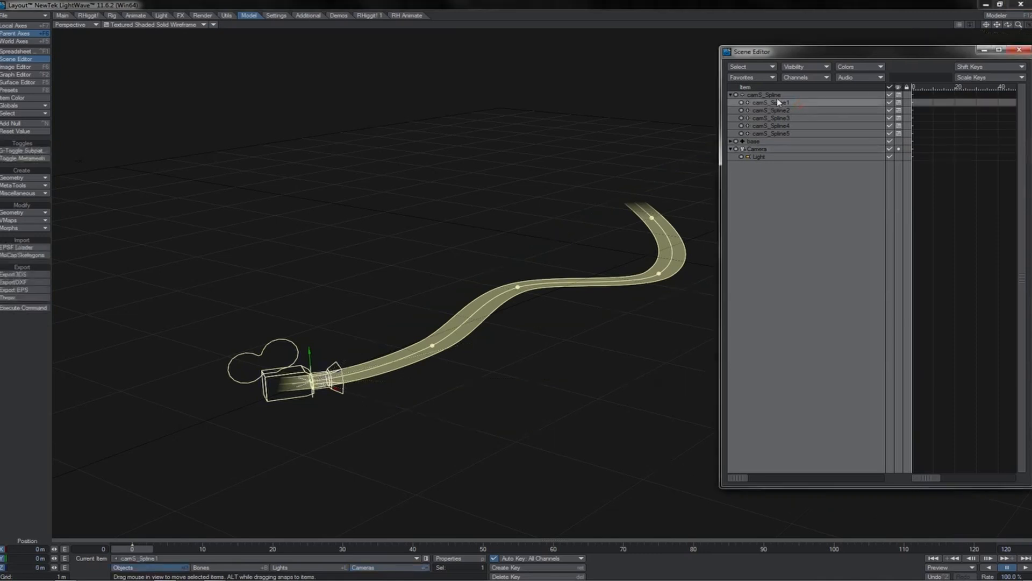
pyautogui.click(779, 150)
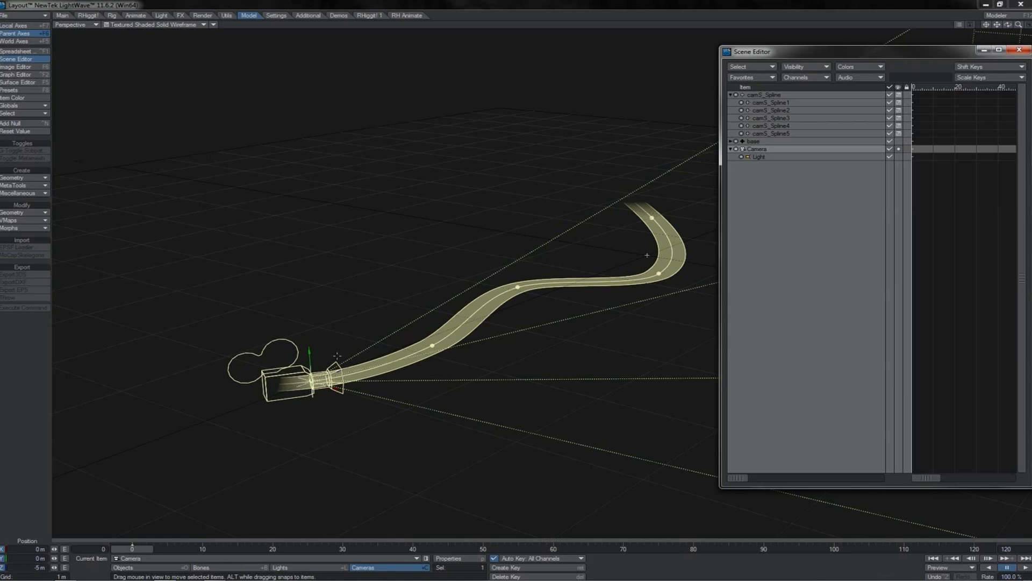
pyautogui.click(34, 567)
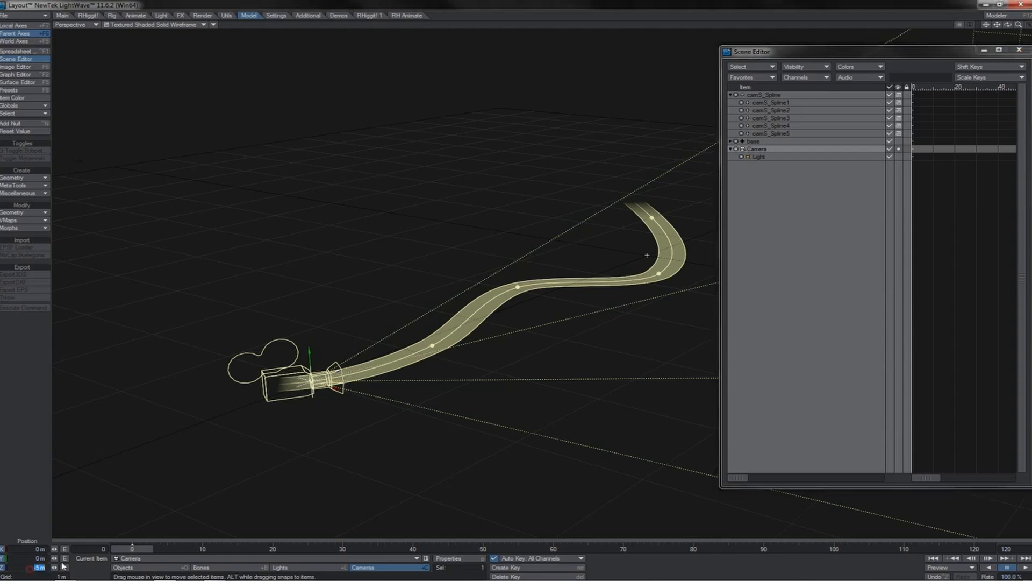
pyautogui.write('0')
pyautogui.press('Return')
pyautogui.press('Right')
pyautogui.press('Left')
pyautogui.moveTo(55, 567); pyautogui.dragTo(137, 512)
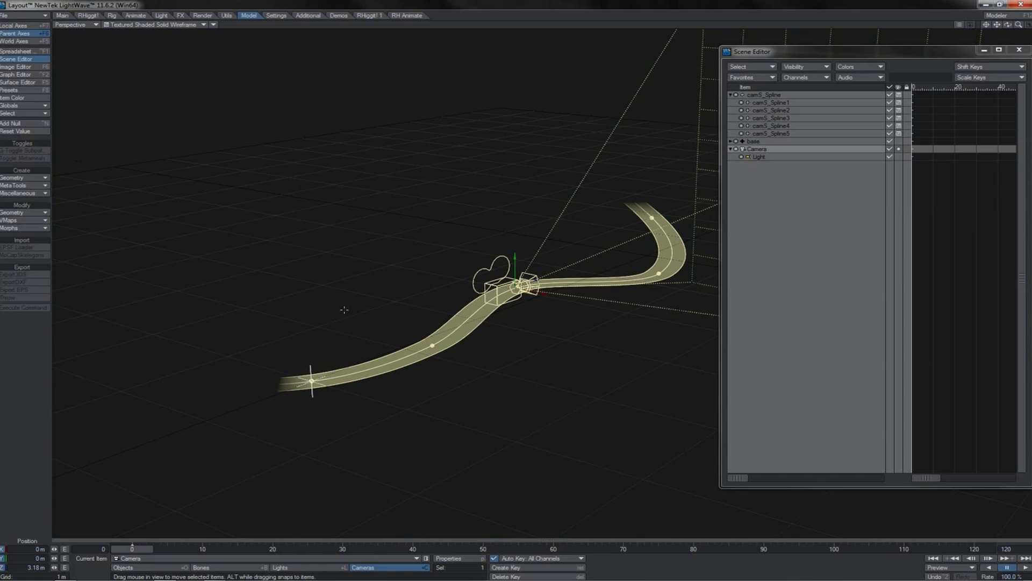
# Create a motion key at frame 0 for the camera at its current place on the spline.
pyautogui.moveTo(344, 309); pyautogui.dragTo(344, 309)
pyautogui.press('Return')
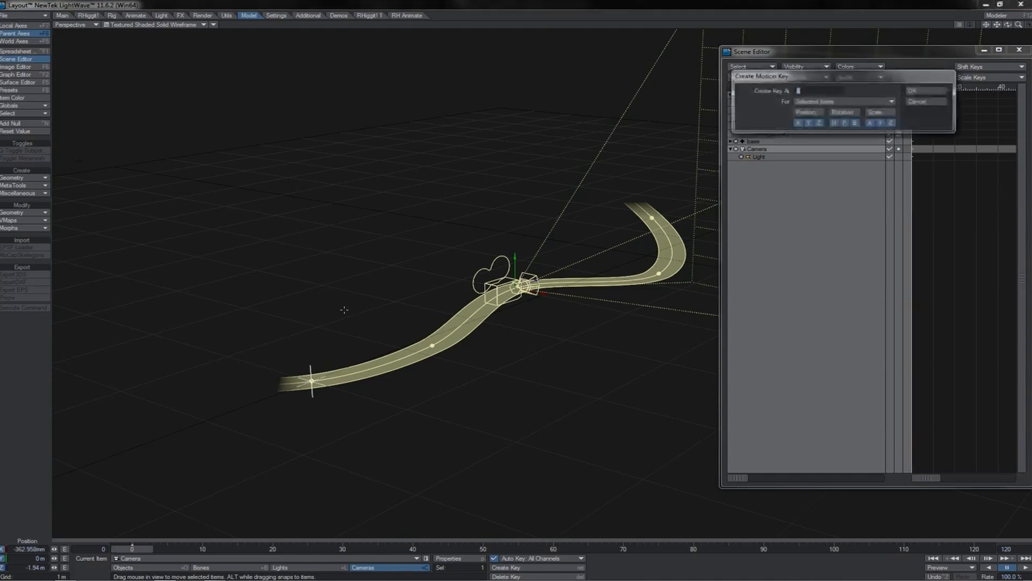
pyautogui.press('Return')
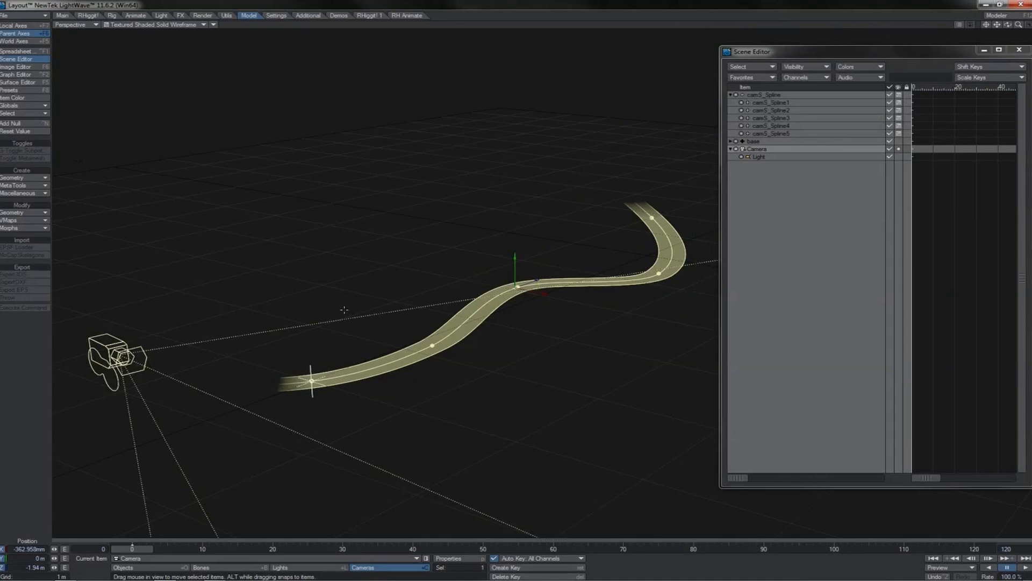
# Move the camera along Z back to the start of the spline, at about 0 m.
pyautogui.moveTo(180, 385); pyautogui.dragTo(716, 217)
pyautogui.moveTo(181, 568); pyautogui.dragTo(56, 568)
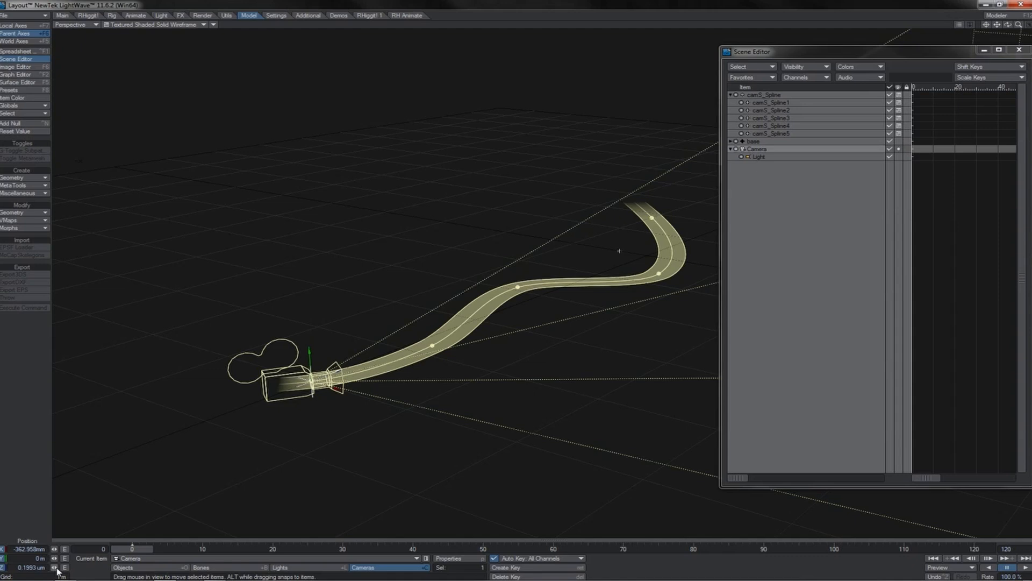
pyautogui.click(57, 568)
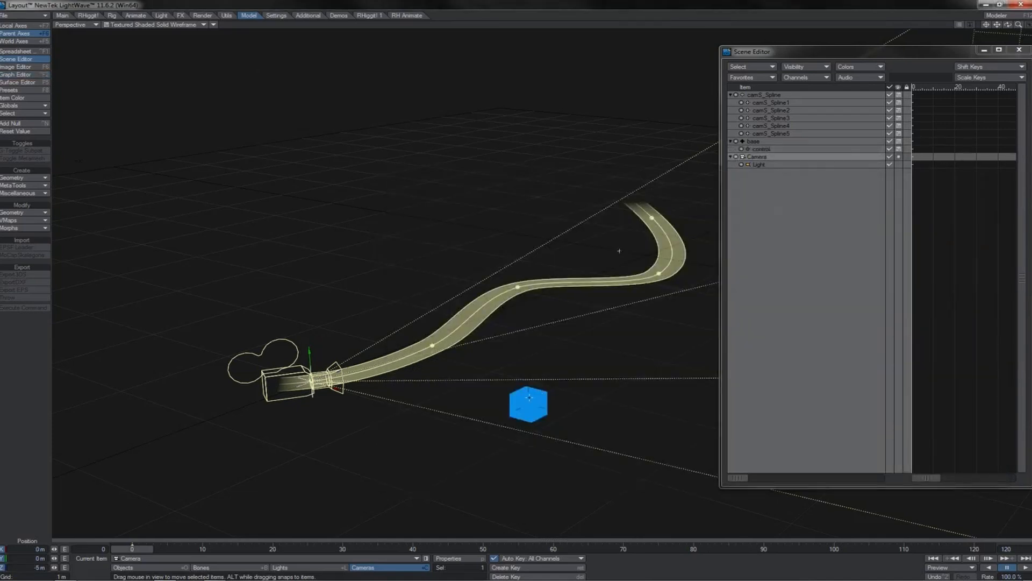
# Apply expression Expr 2, which reads the control's Z position, to the camera's Position Z channel in the Graph Editor.
pyautogui.click(526, 405)
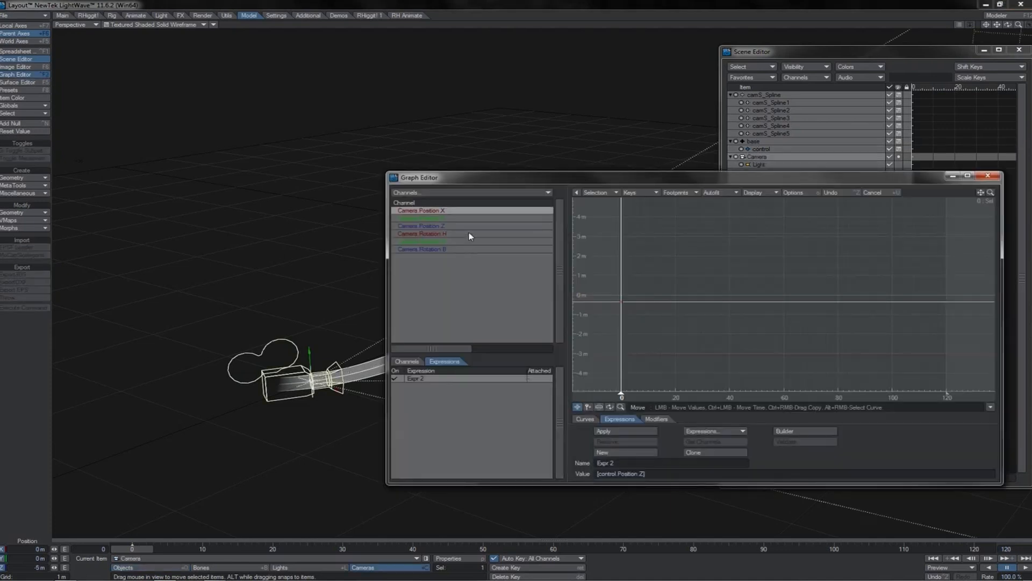
pyautogui.click(467, 227)
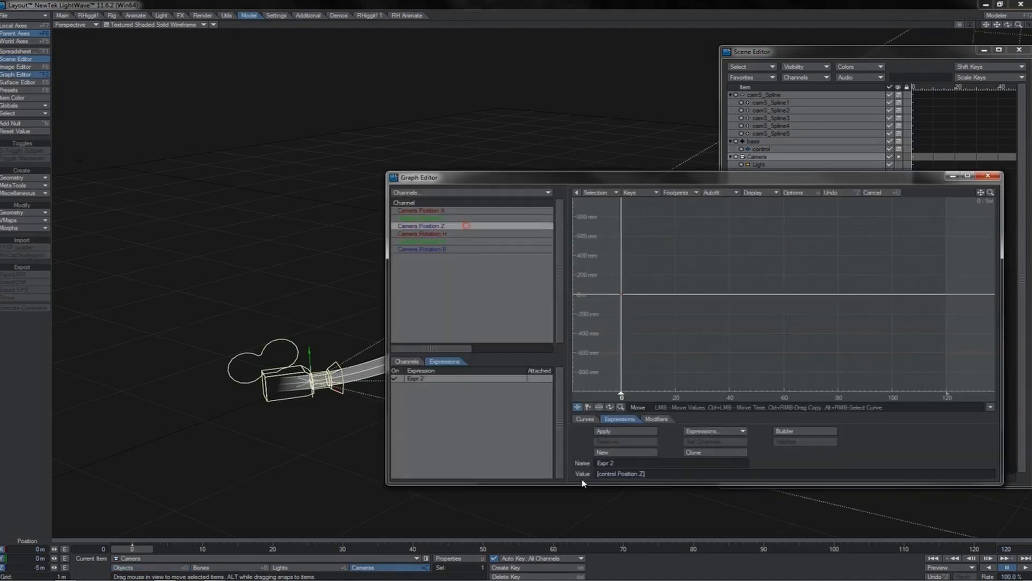
pyautogui.click(613, 430)
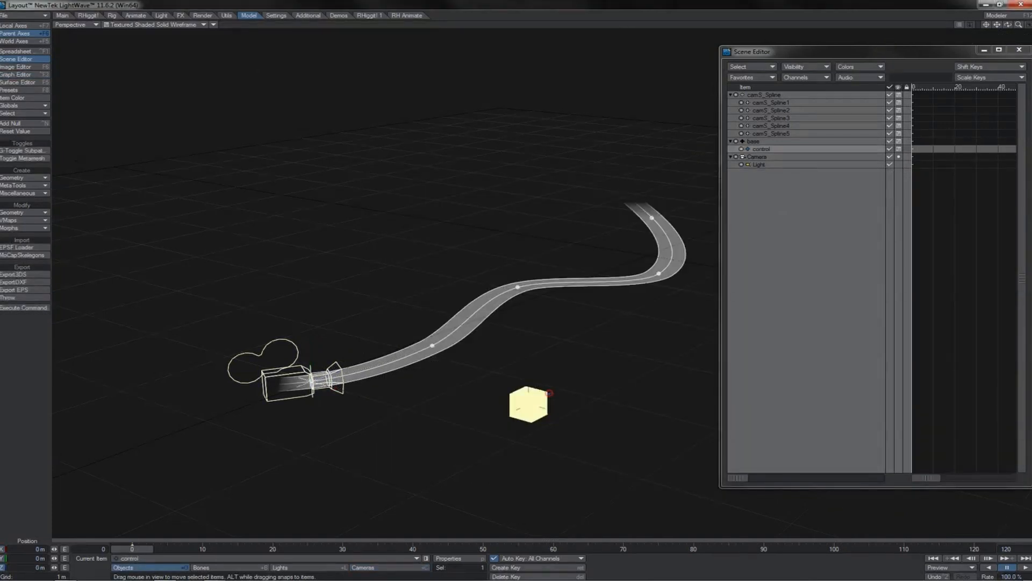
# Move the control cube backward along Z to about -508 mm and reselect the camera.
pyautogui.moveTo(547, 392); pyautogui.dragTo(519, 427)
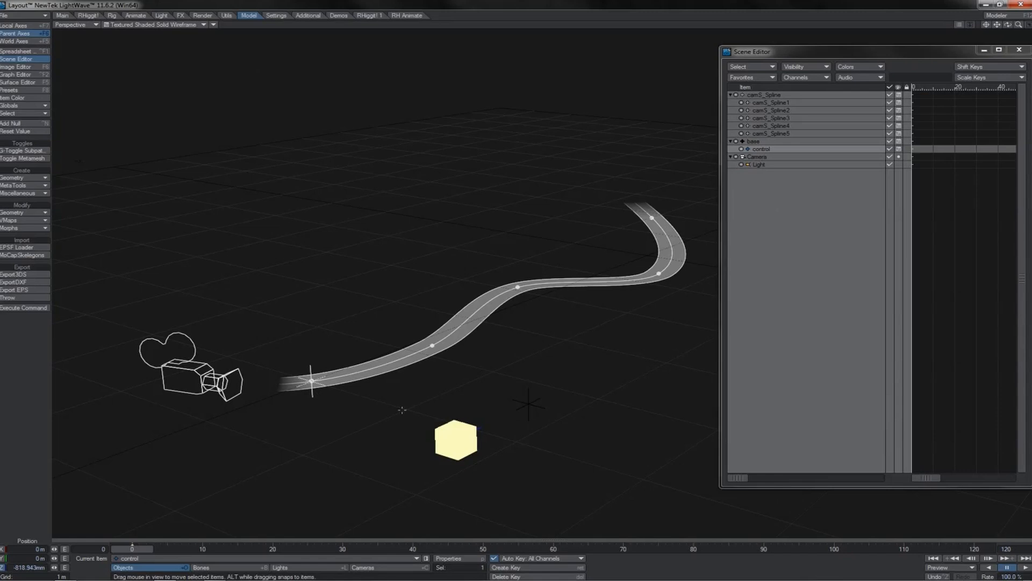
pyautogui.moveTo(477, 425); pyautogui.dragTo(504, 411)
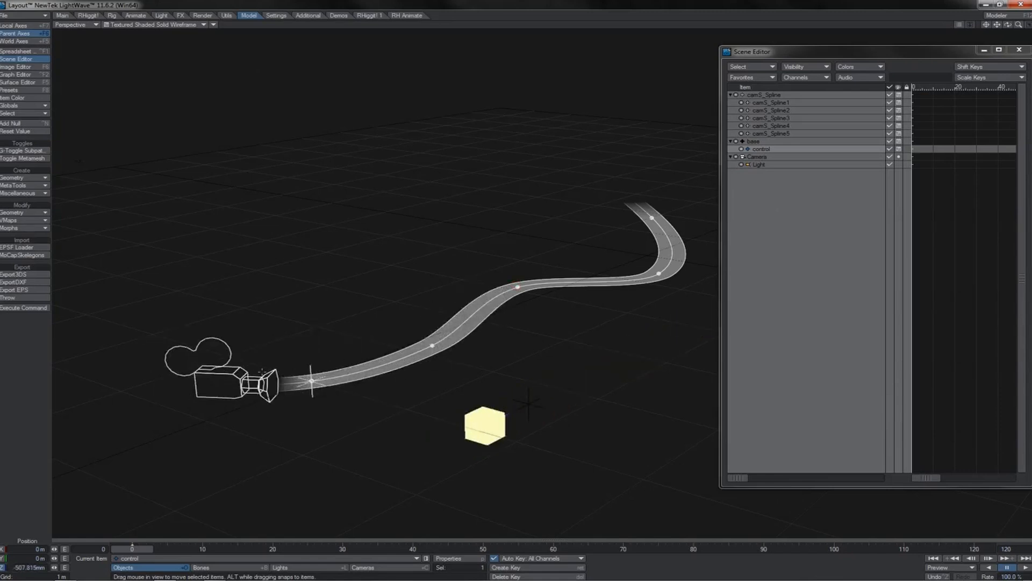
pyautogui.hotkey('shift', 'c')
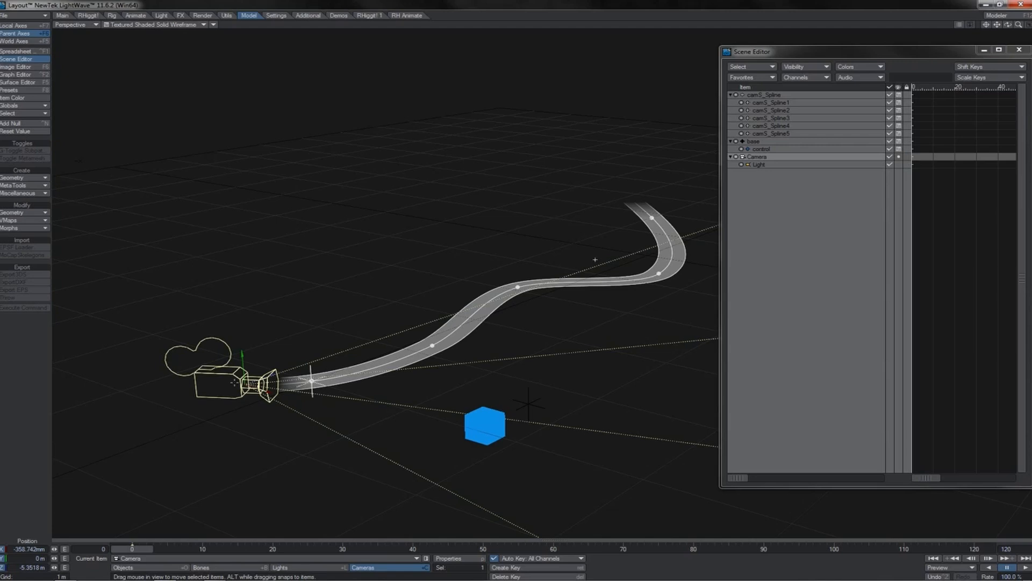
# Move the control cube forward along Z to about 234 mm and open motion key creation for the camera at frame 0.
pyautogui.click(485, 424)
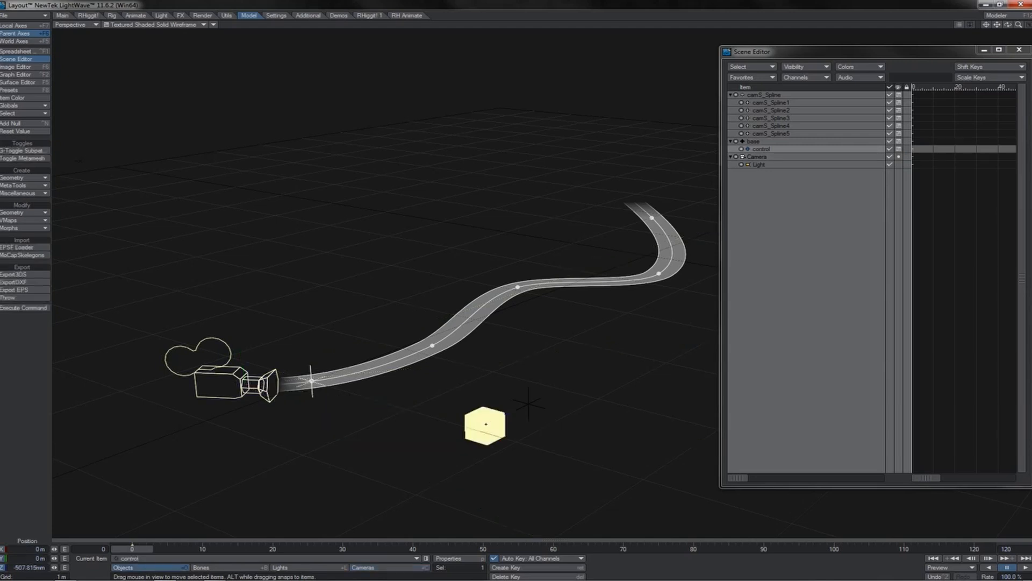
pyautogui.moveTo(502, 415); pyautogui.dragTo(562, 392)
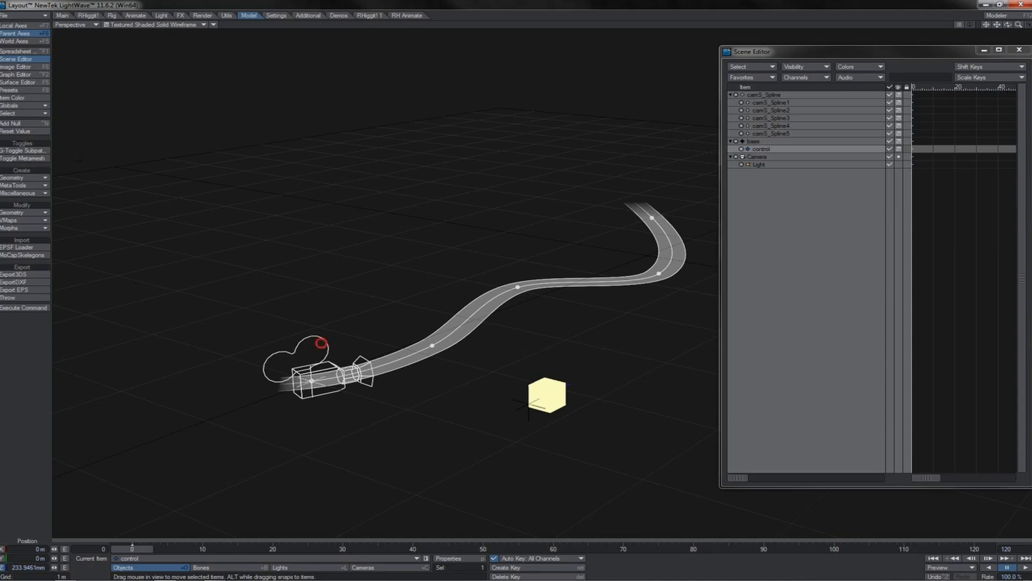
pyautogui.click(322, 343)
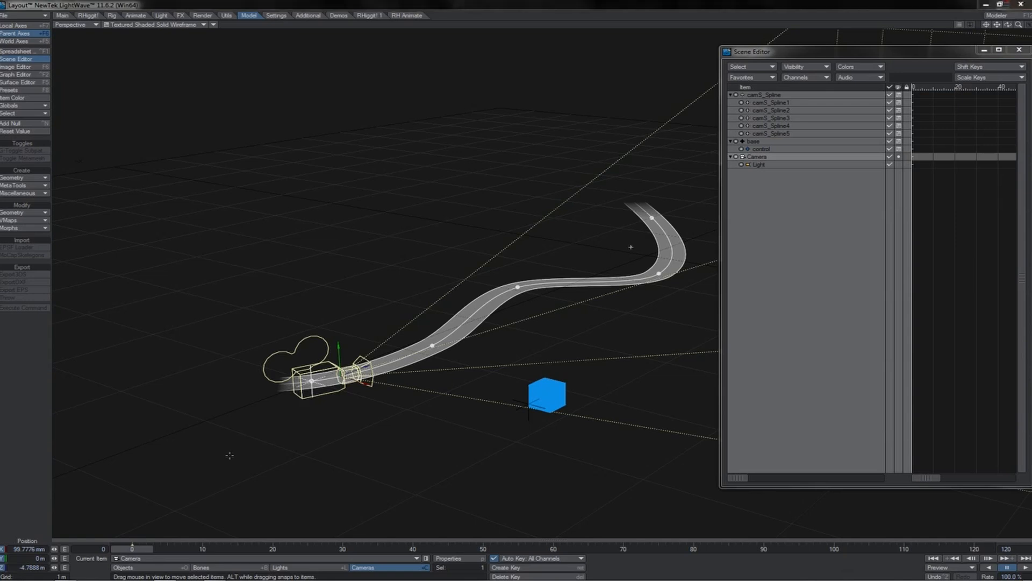
pyautogui.press('Return')
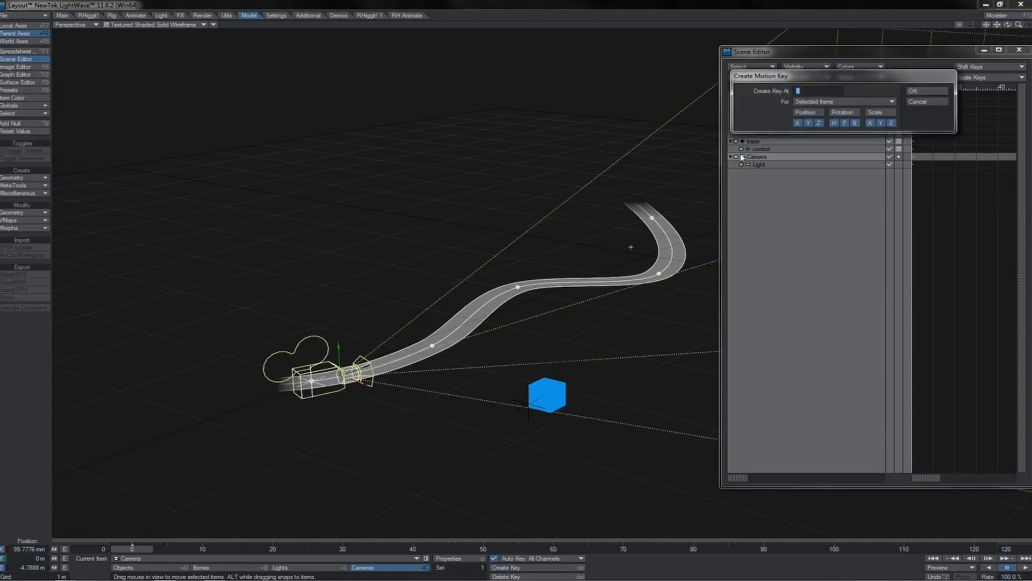
pyautogui.click(813, 105)
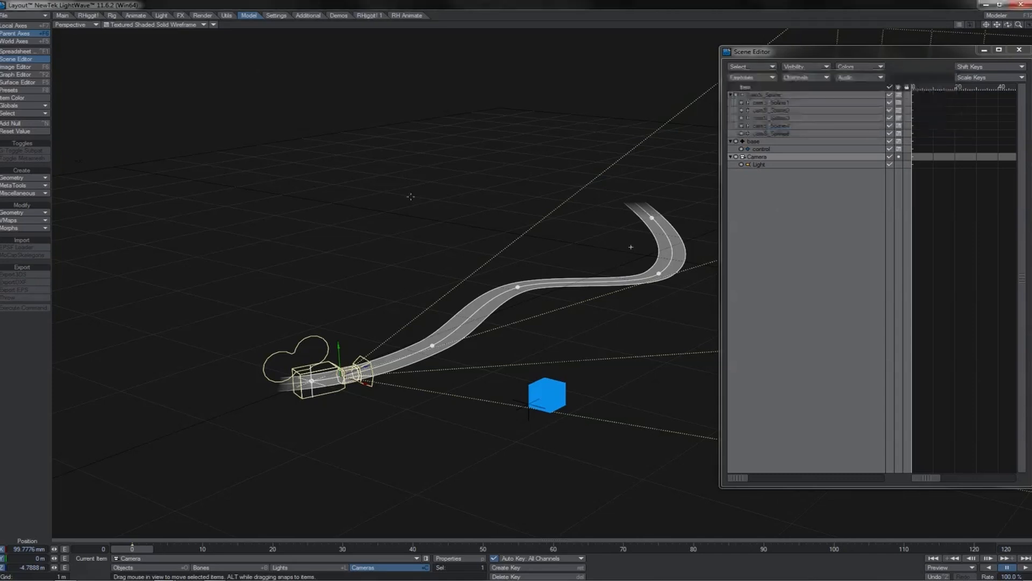
# Set the value of expression Expr 2 to 0 in the Graph Editor and try moving the camera along the spline.
pyautogui.hotkey('ctrl', 'F2')
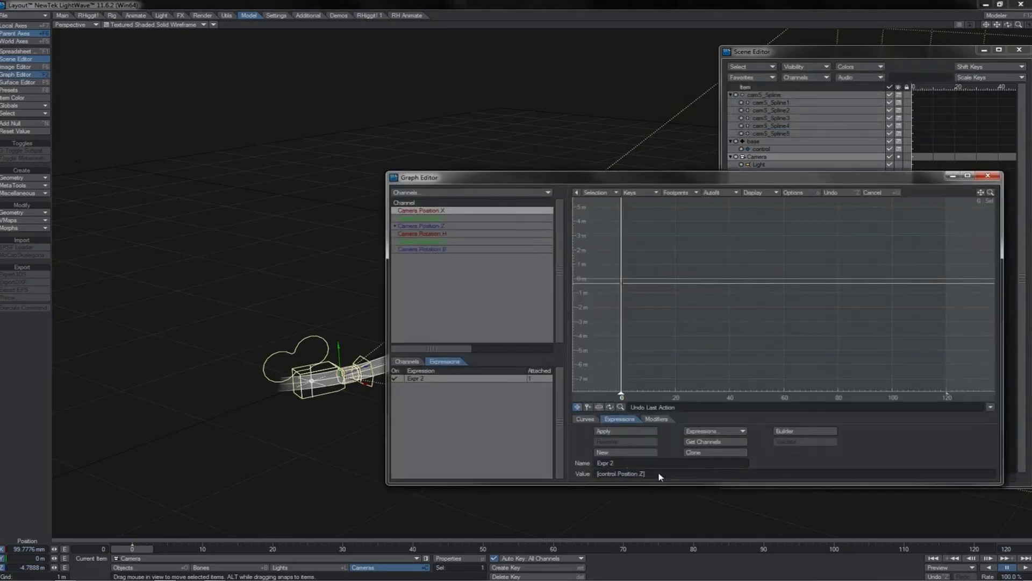
pyautogui.moveTo(650, 474); pyautogui.dragTo(596, 474)
pyautogui.write('0')
pyautogui.press('Return')
pyautogui.click(988, 177)
pyautogui.moveTo(331, 342); pyautogui.dragTo(479, 283)
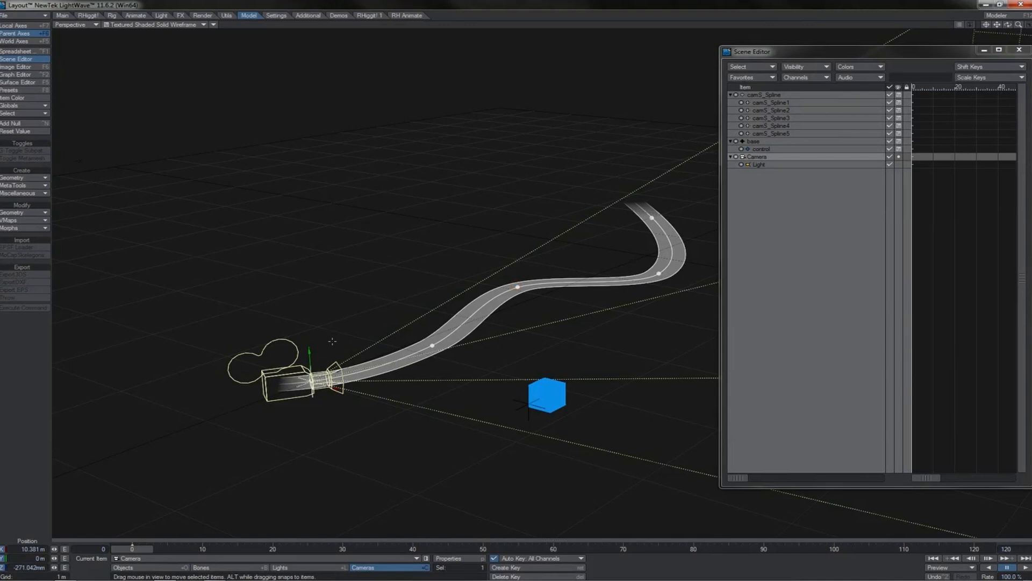
pyautogui.moveTo(332, 341); pyautogui.dragTo(517, 285)
# Show the light in the viewport and select it for moving.
pyautogui.click(899, 165)
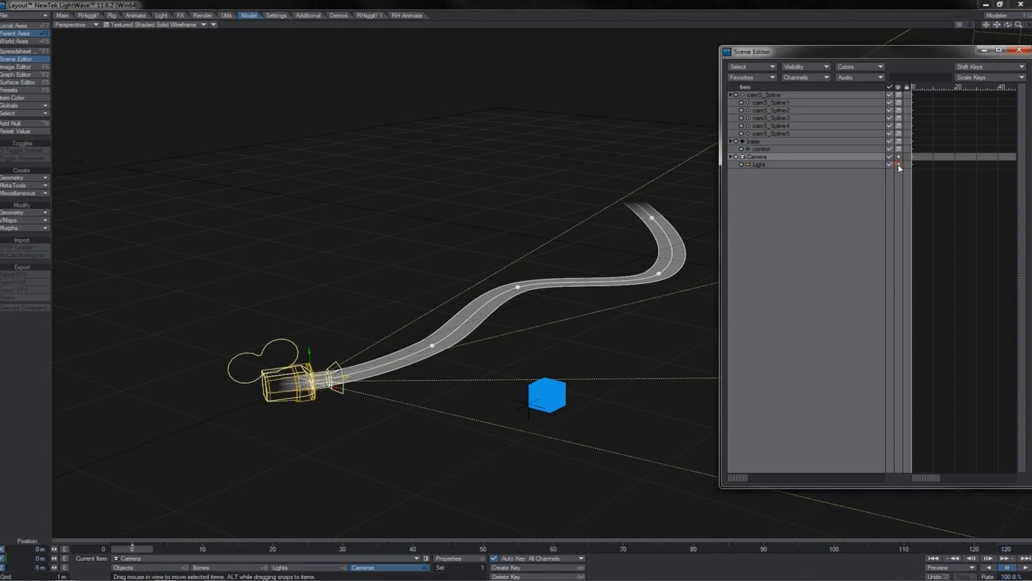
pyautogui.click(763, 165)
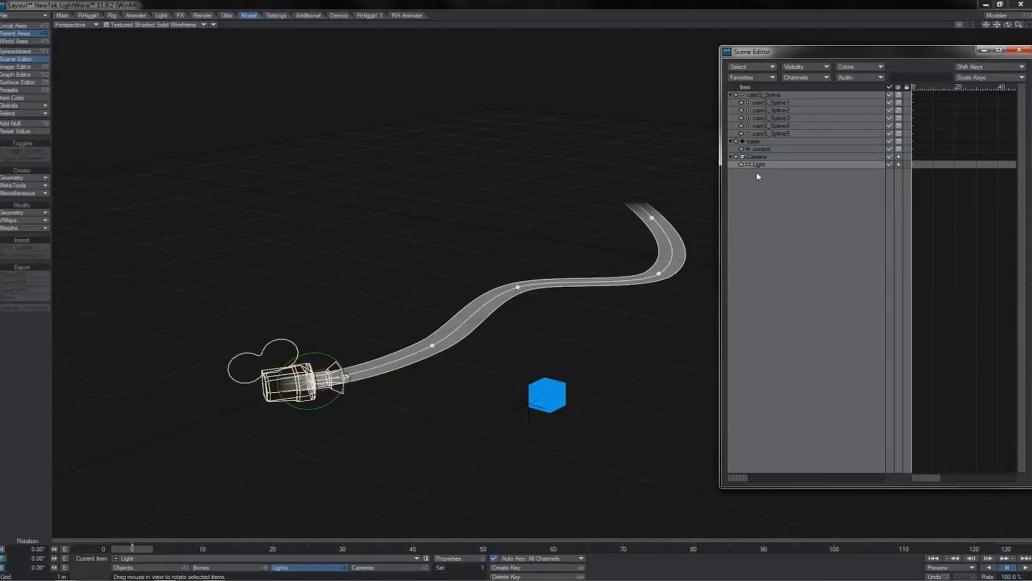
pyautogui.press('t')
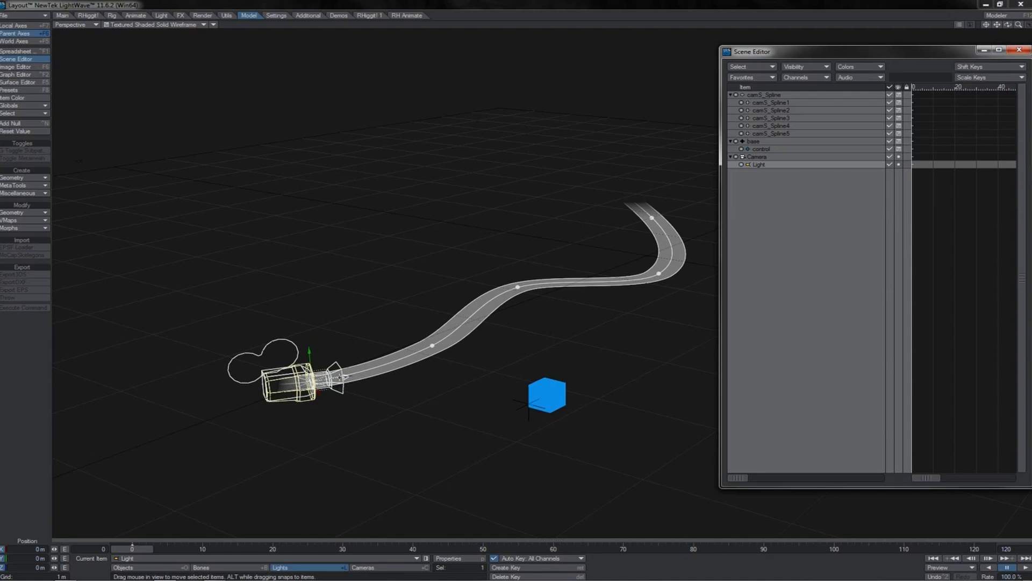
# Set the light's Spline Control to camS_Spline and move the light along the spline to about 251 mm in Z.
pyautogui.press('m')
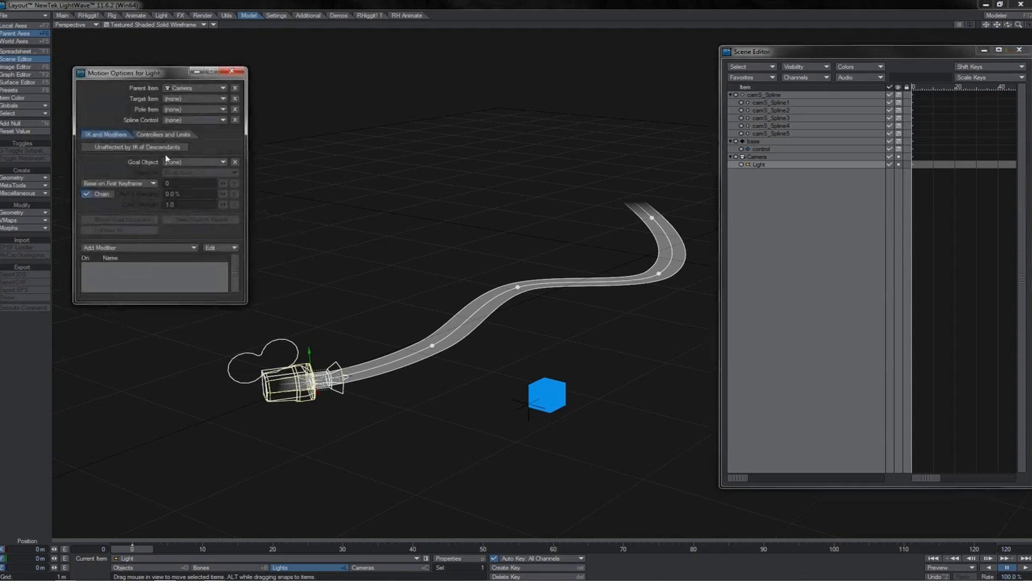
pyautogui.click(166, 122)
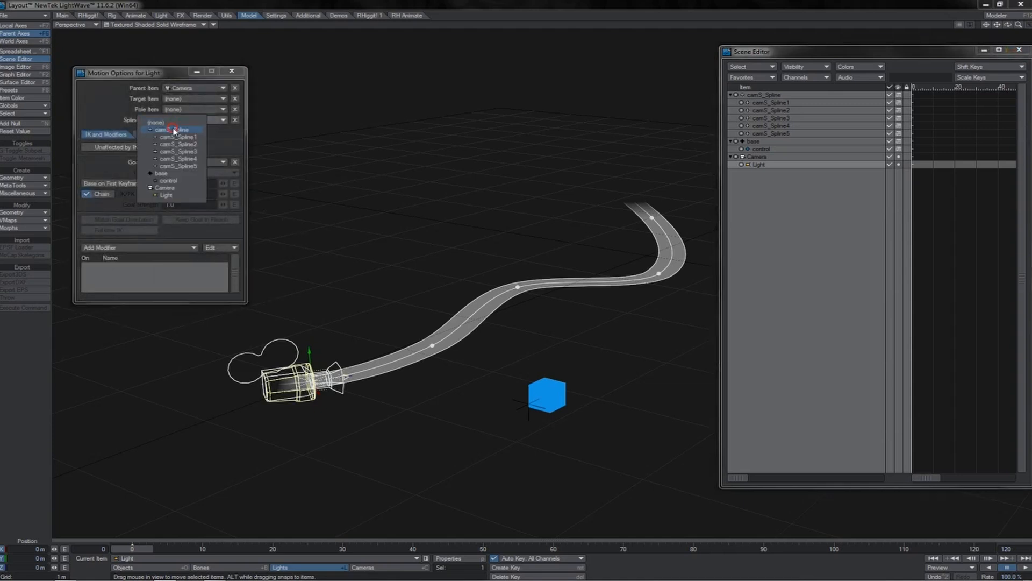
pyautogui.click(202, 135)
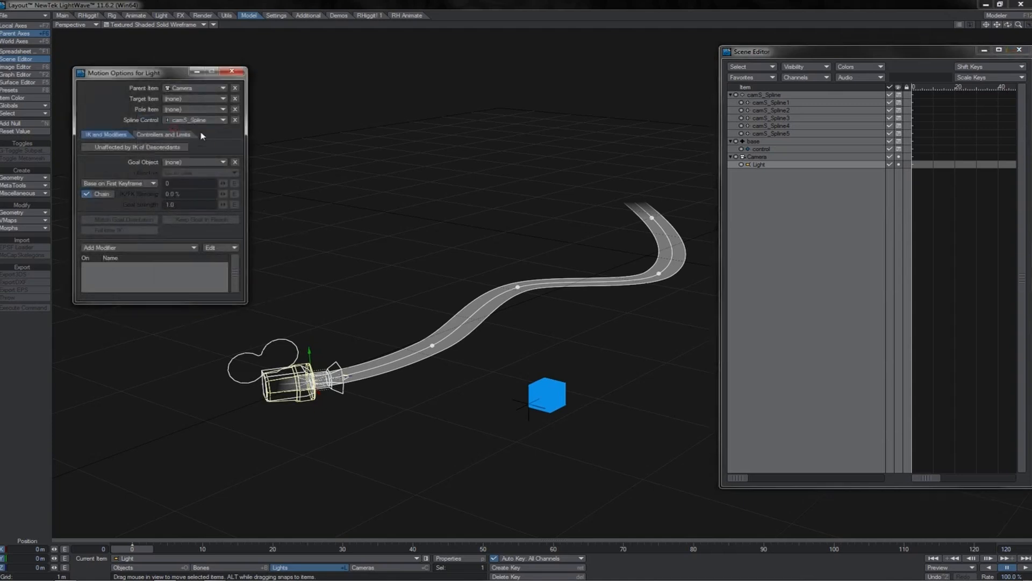
pyautogui.click(233, 71)
pyautogui.moveTo(346, 376); pyautogui.dragTo(372, 369)
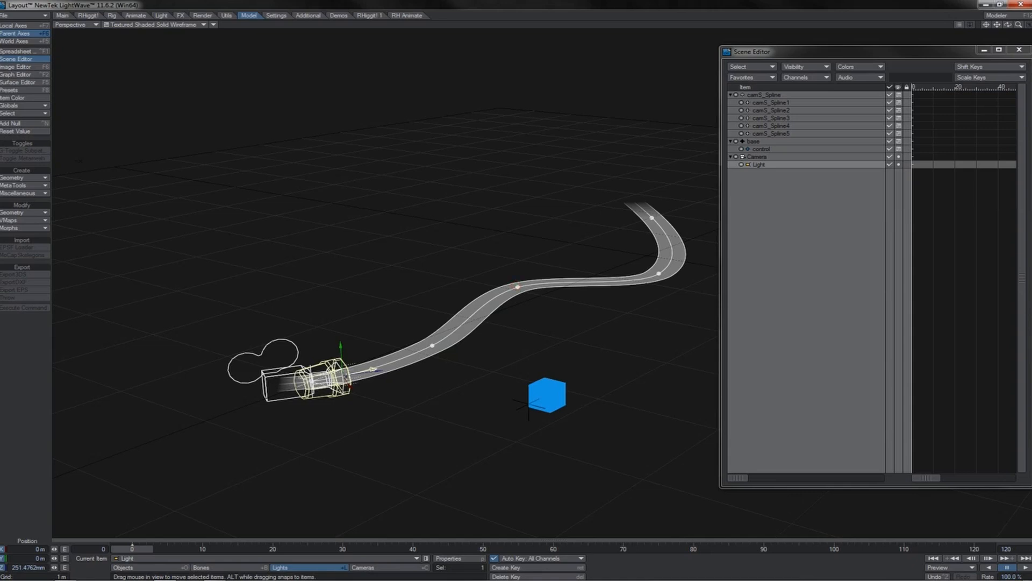
# Edit the value of expression Expr 2 in the Graph Editor to shift the camera toward the middle of the spline.
pyautogui.hotkey('ctrl', 'F2')
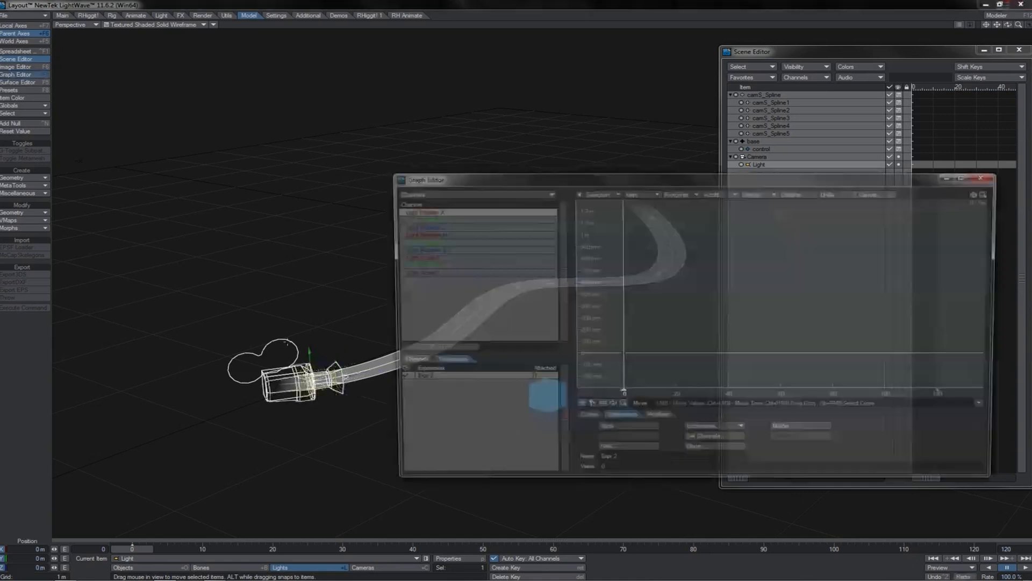
pyautogui.click(607, 473)
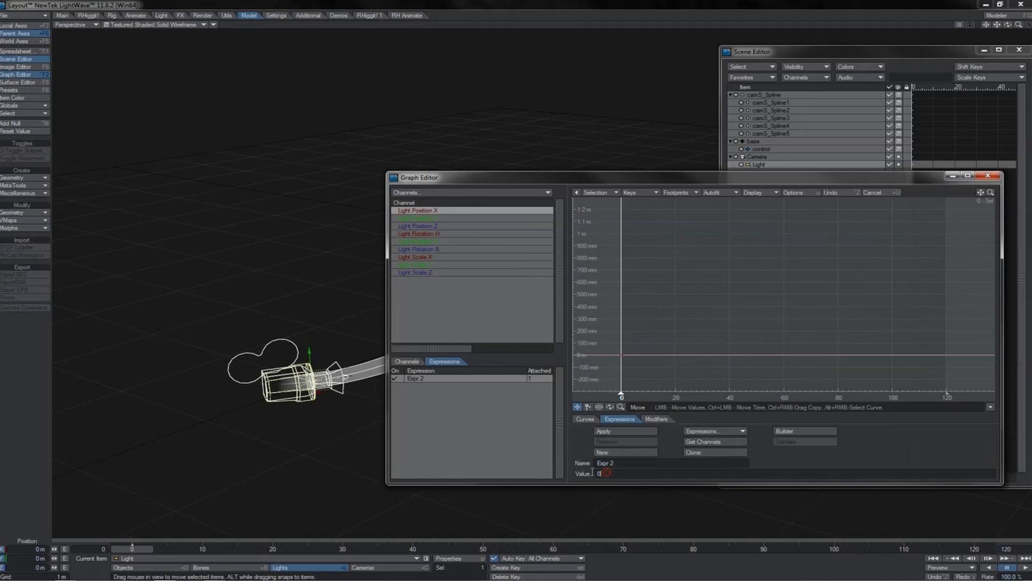
pyautogui.click(988, 176)
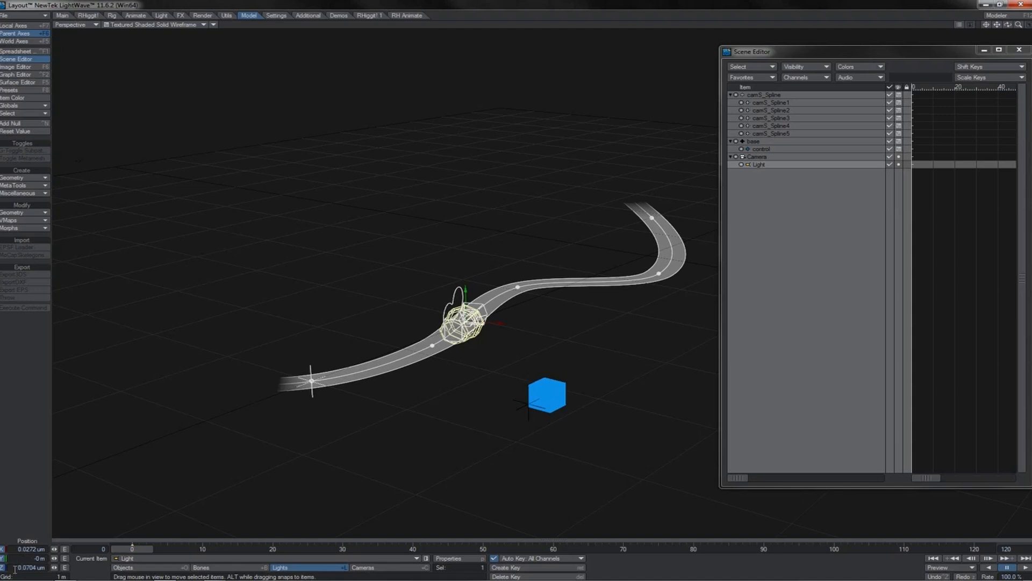
# Try to reset the light's Z position to 0.
pyautogui.moveTo(14, 568); pyautogui.dragTo(61, 569)
pyautogui.write('0')
pyautogui.press('Return')
pyautogui.hotkey('ctrl', 'z')
# Slide the light backward and forward along the spline to about 3.44 m in Z, and select the camera for comparison.
pyautogui.moveTo(469, 318); pyautogui.dragTo(414, 352)
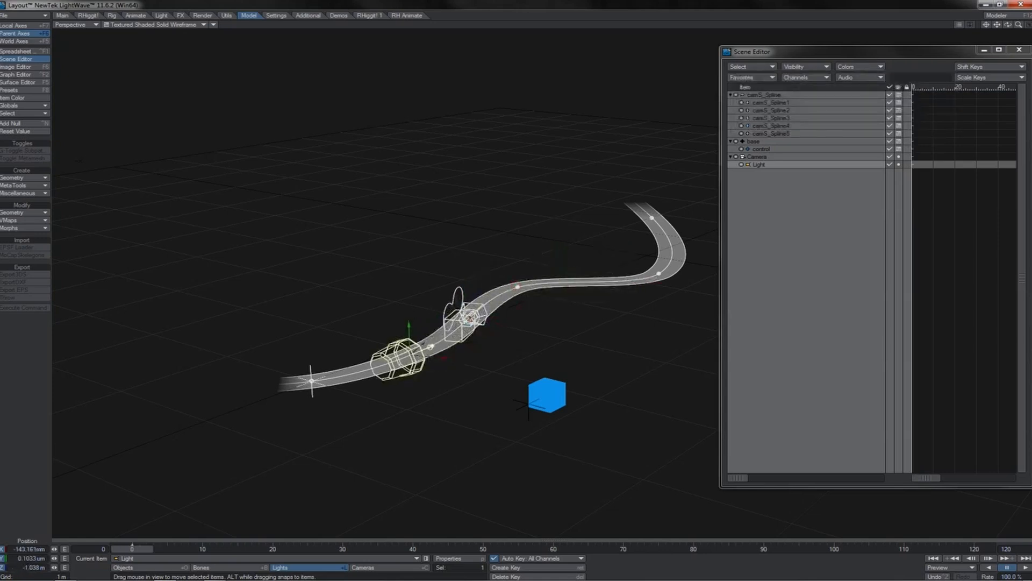
pyautogui.moveTo(425, 346); pyautogui.dragTo(680, 250)
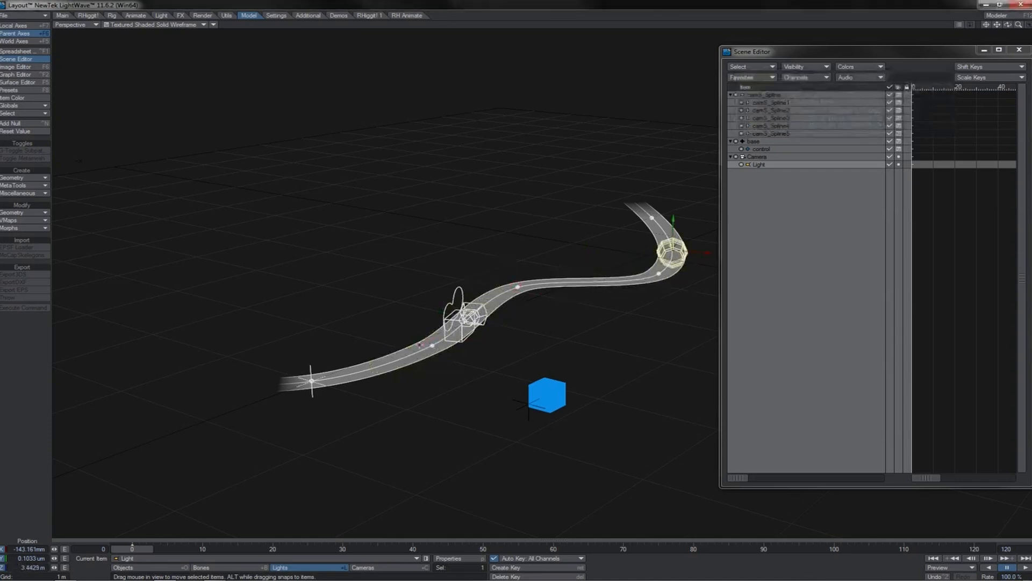
pyautogui.press('Left')
pyautogui.hotkey('shift', 'c')
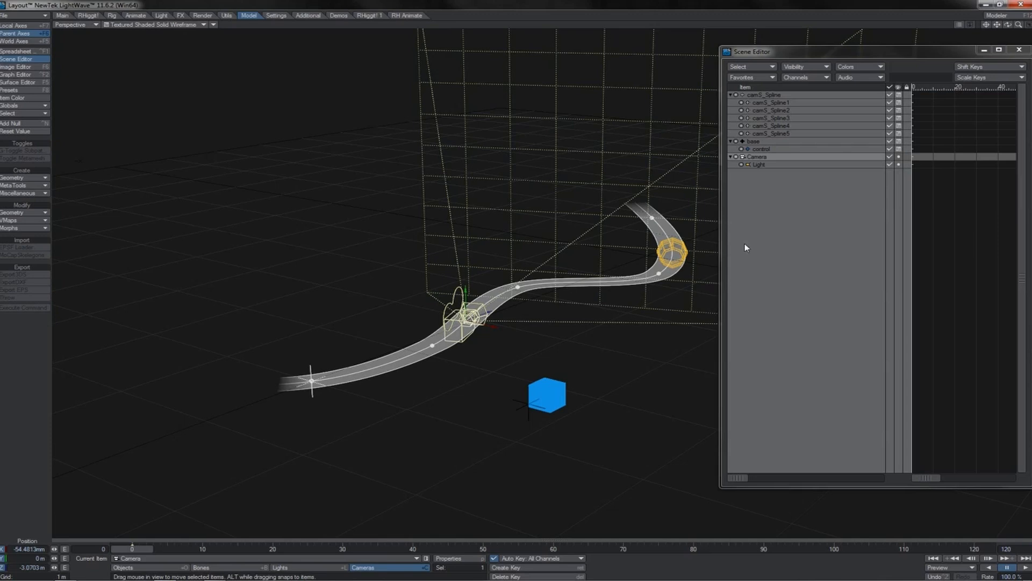
pyautogui.click(686, 249)
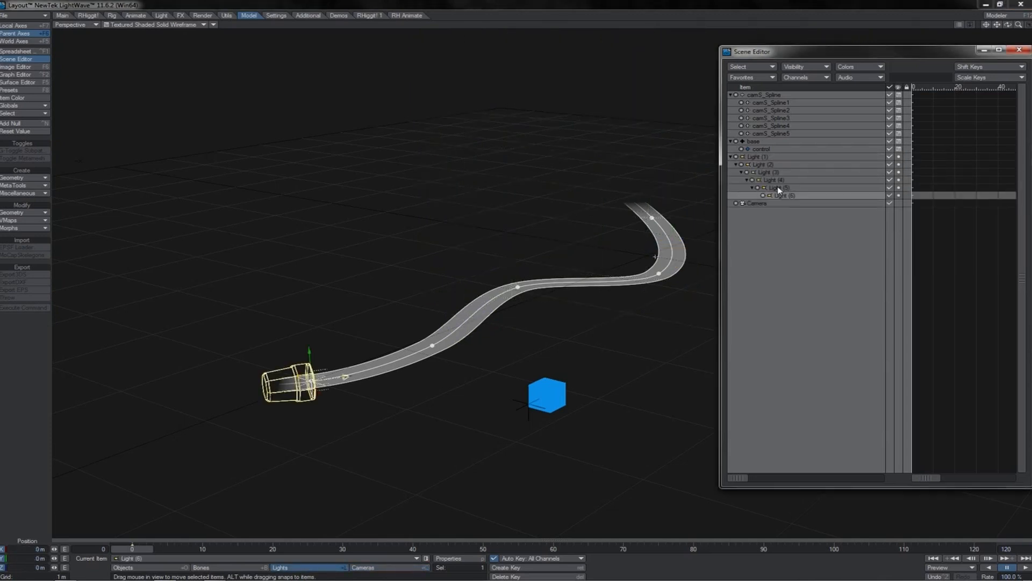
# Select Light (1) through Light (6) and set their Spline Fit to Fit To Spline in the motion options.
pyautogui.keyDown('shift'); pyautogui.click(758, 159); pyautogui.keyUp('shift')
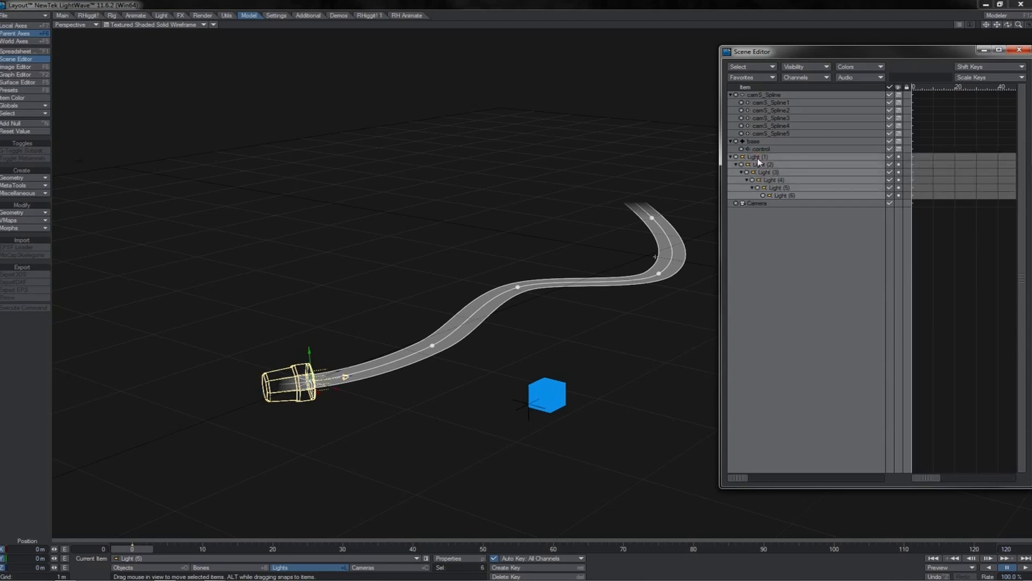
pyautogui.press('m')
pyautogui.click(156, 134)
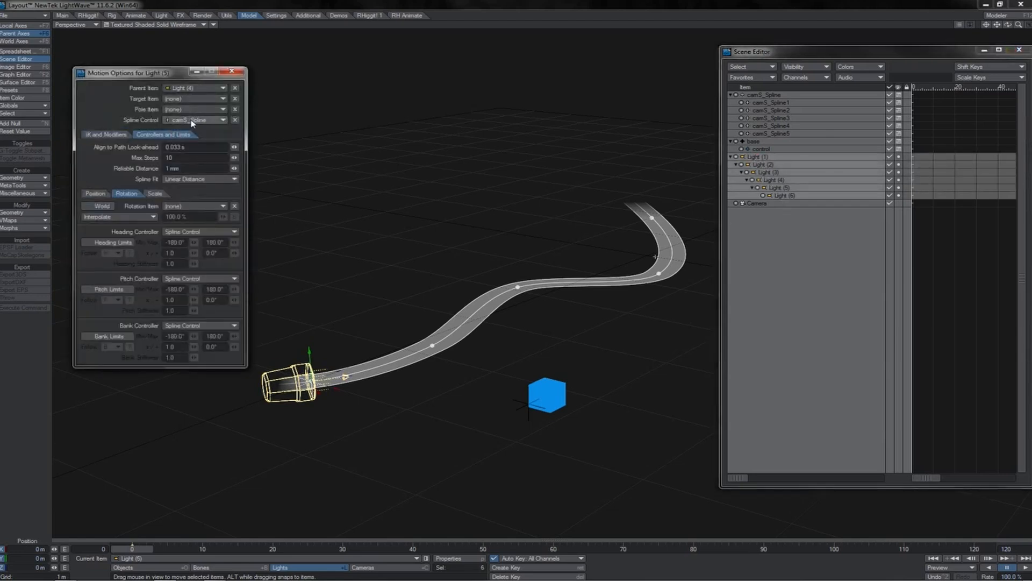
pyautogui.click(185, 179)
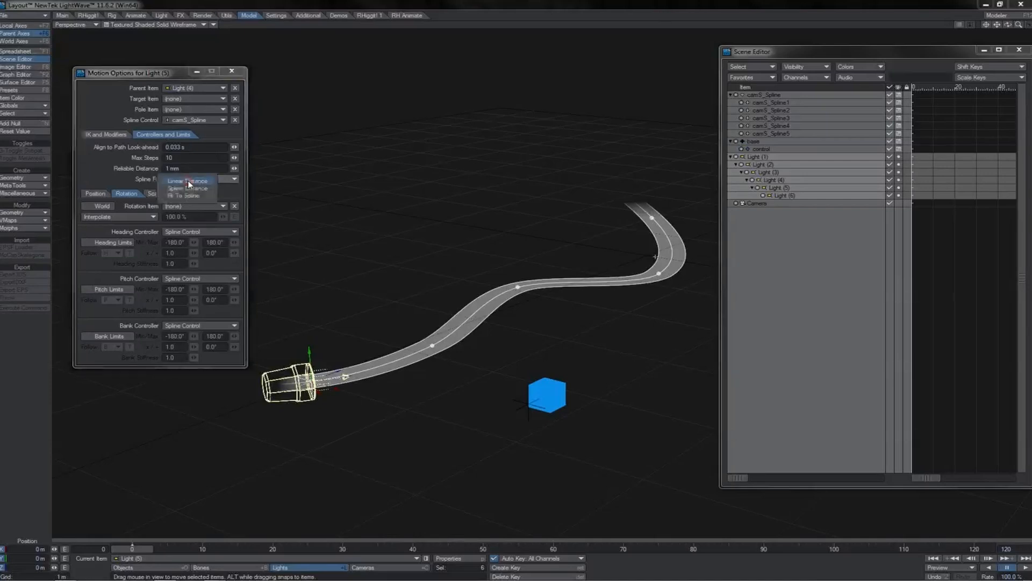
pyautogui.click(190, 196)
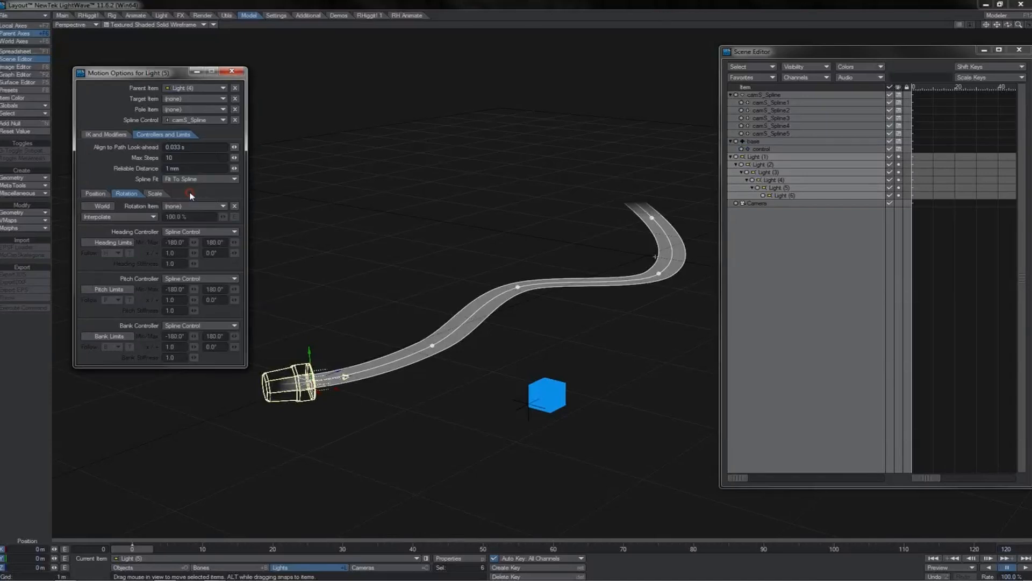
pyautogui.click(231, 71)
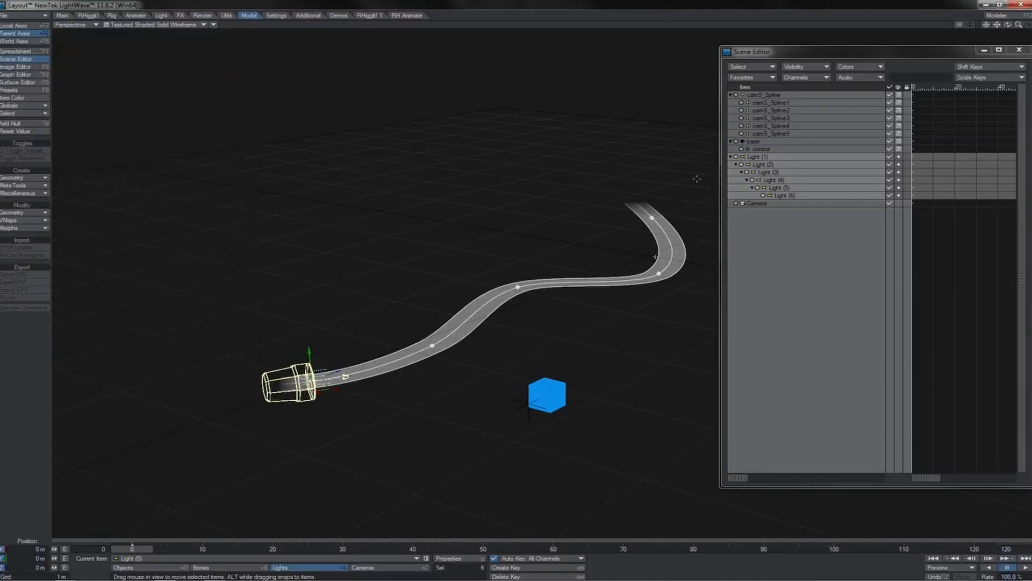
# Set the Z position of Light (2) through Light (6) to 10 to spread the lights along the spline.
pyautogui.click(769, 164)
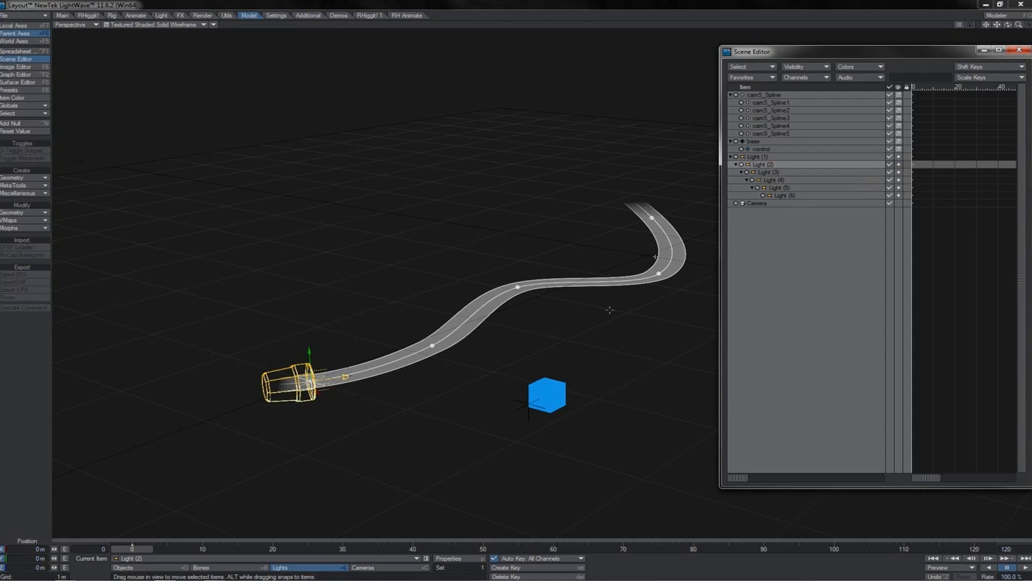
pyautogui.keyDown('shift'); pyautogui.click(791, 195); pyautogui.keyUp('shift')
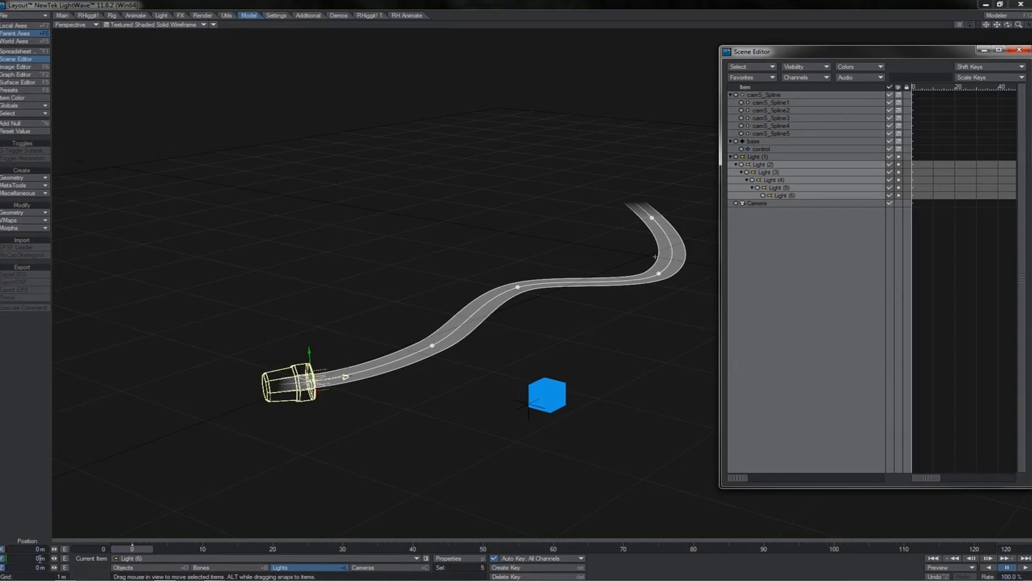
pyautogui.click(34, 567)
pyautogui.write('10')
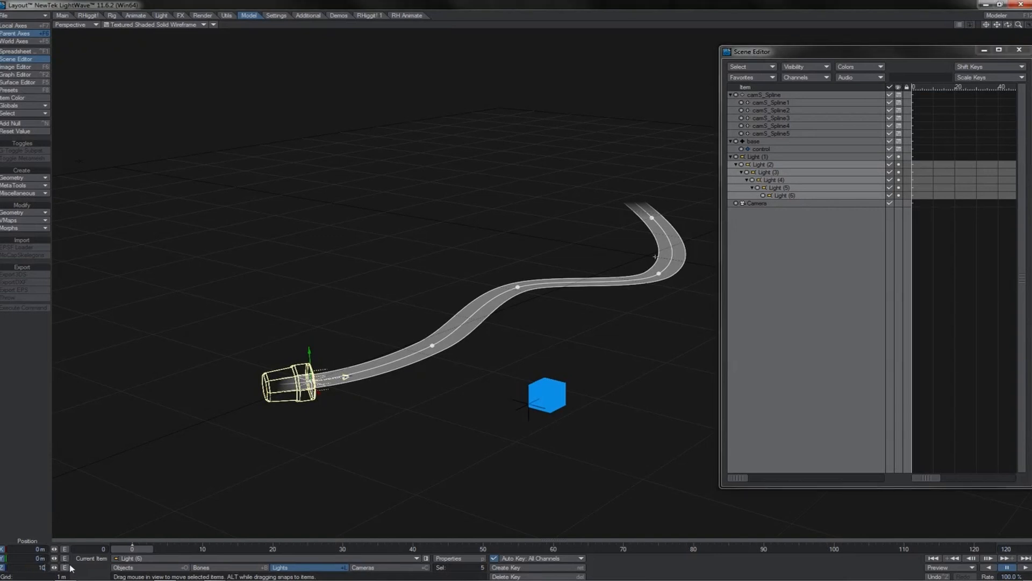
pyautogui.press('Return')
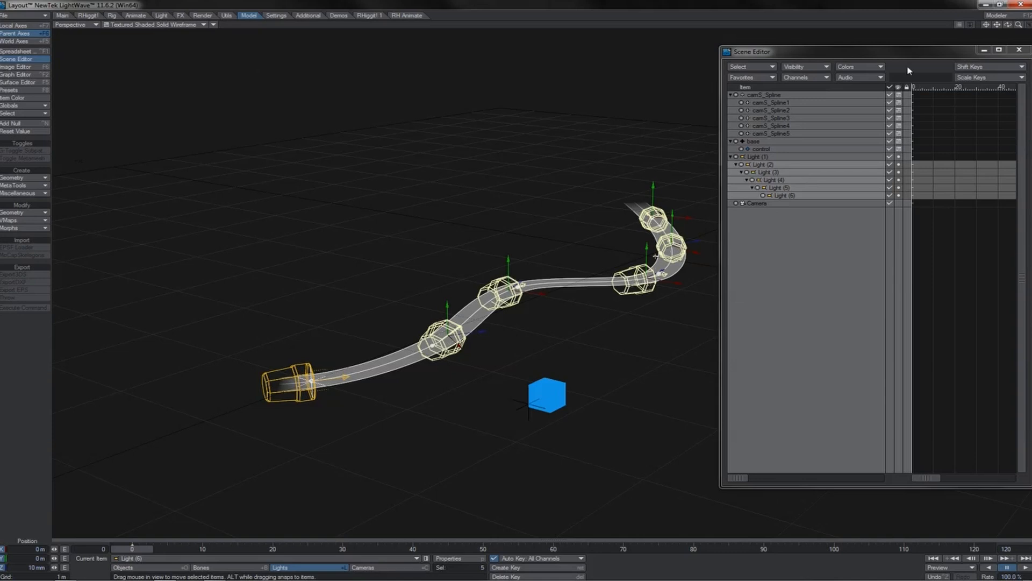
# Slide Light (1) backward and forward along the spline in Z, and undo the move.
pyautogui.moveTo(1010, 26)
pyautogui.mouseDown()
pyautogui.moveTo(962, 23)
pyautogui.moveTo(1016, 43)
pyautogui.mouseUp()
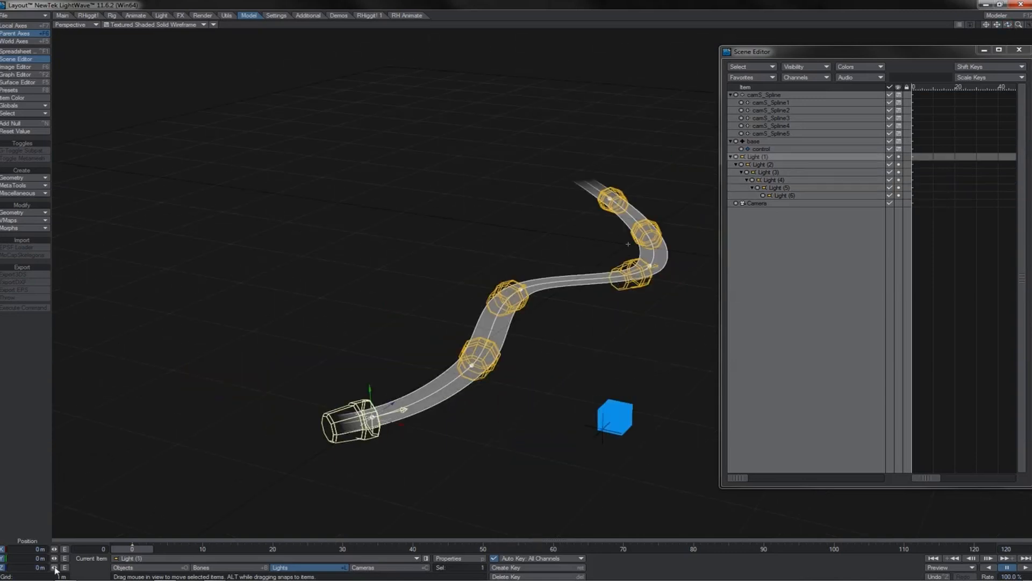
pyautogui.click(55, 567)
pyautogui.moveTo(54, 567)
pyautogui.mouseDown()
pyautogui.moveTo(76, 567)
pyautogui.moveTo(42, 567)
pyautogui.moveTo(114, 567)
pyautogui.moveTo(60, 567)
pyautogui.mouseUp()
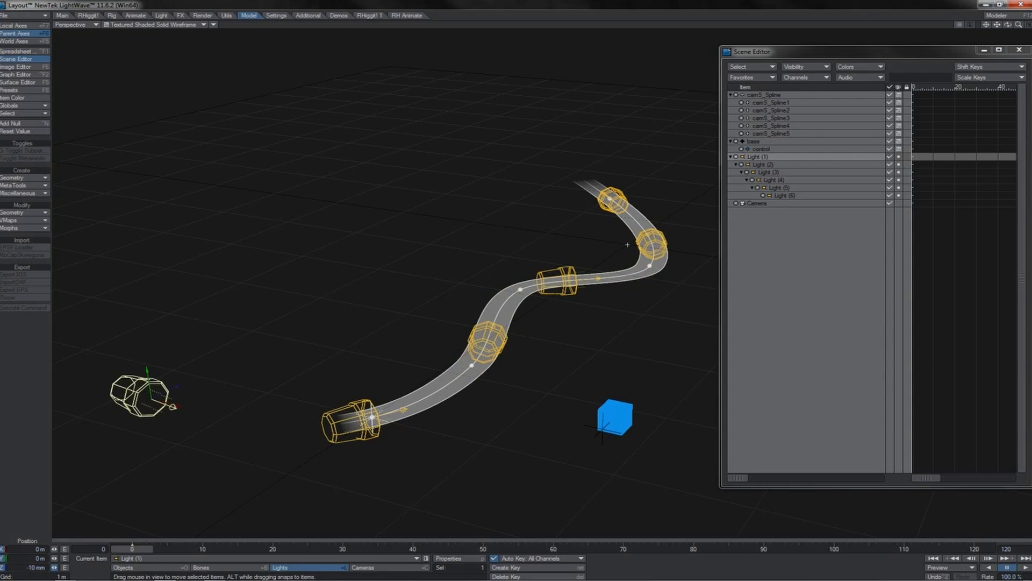
pyautogui.moveTo(628, 245); pyautogui.dragTo(629, 243)
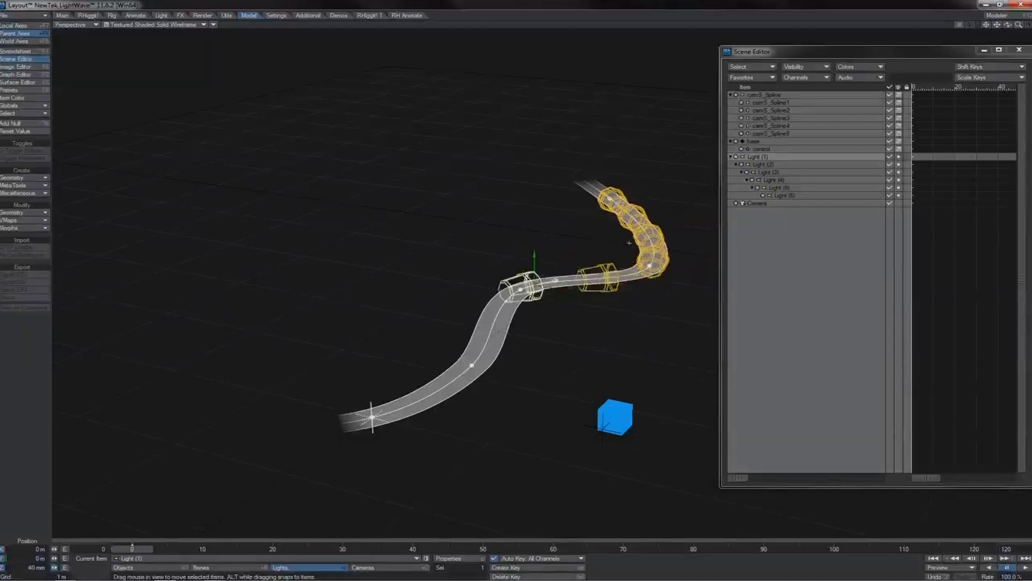
pyautogui.hotkey('ctrl', 'z')
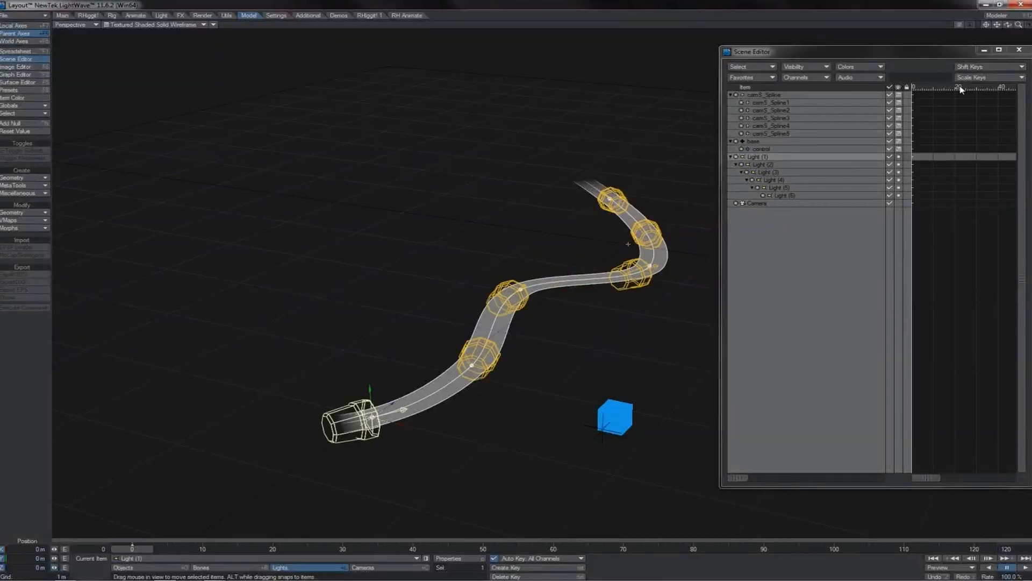
# Try a Z position of 3 for Light (2) through Light (6), and undo it.
pyautogui.click(769, 166)
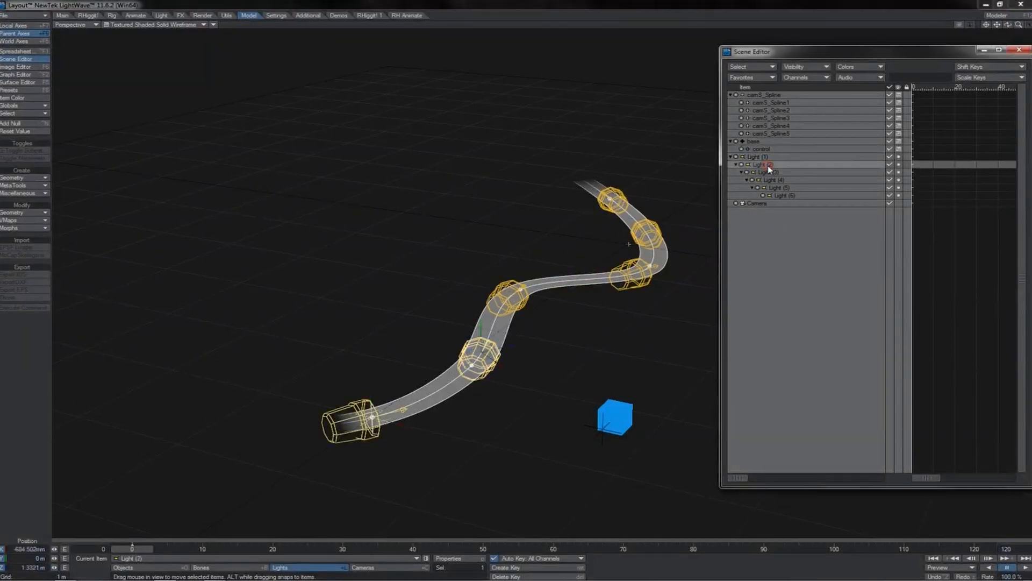
pyautogui.keyDown('shift'); pyautogui.click(780, 195); pyautogui.keyUp('shift')
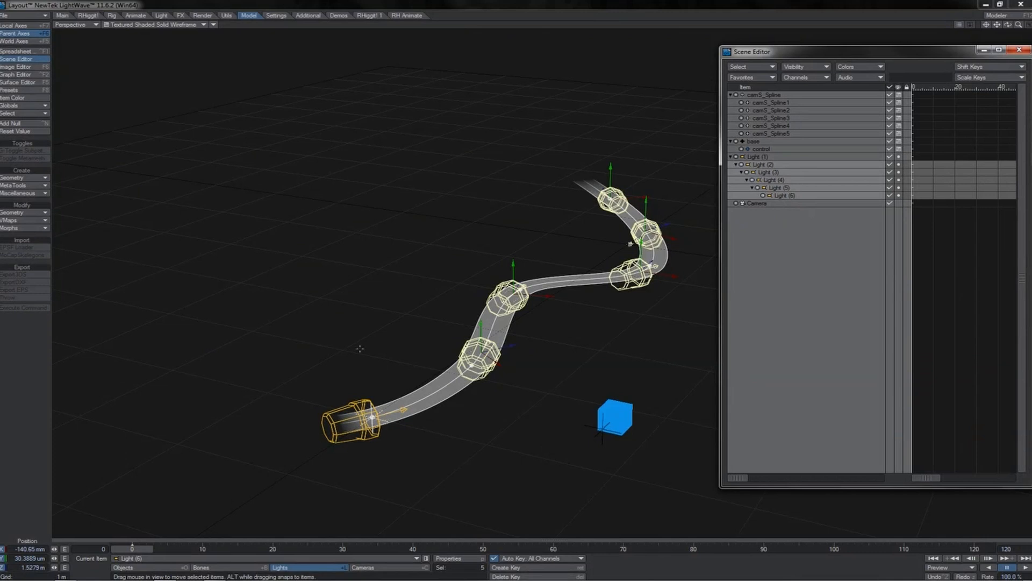
pyautogui.click(16, 566)
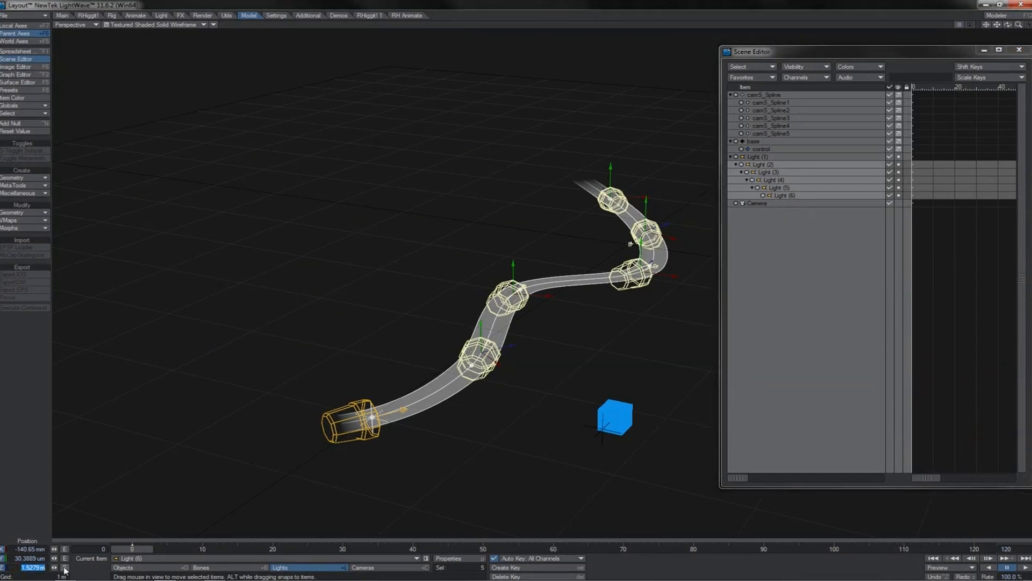
pyautogui.write('3')
pyautogui.press('Return')
pyautogui.hotkey('ctrl', 'z')
# Set the Z position of Light (4) alone to 1 m.
pyautogui.moveTo(1008, 25); pyautogui.dragTo(944, 25)
pyautogui.click(805, 182)
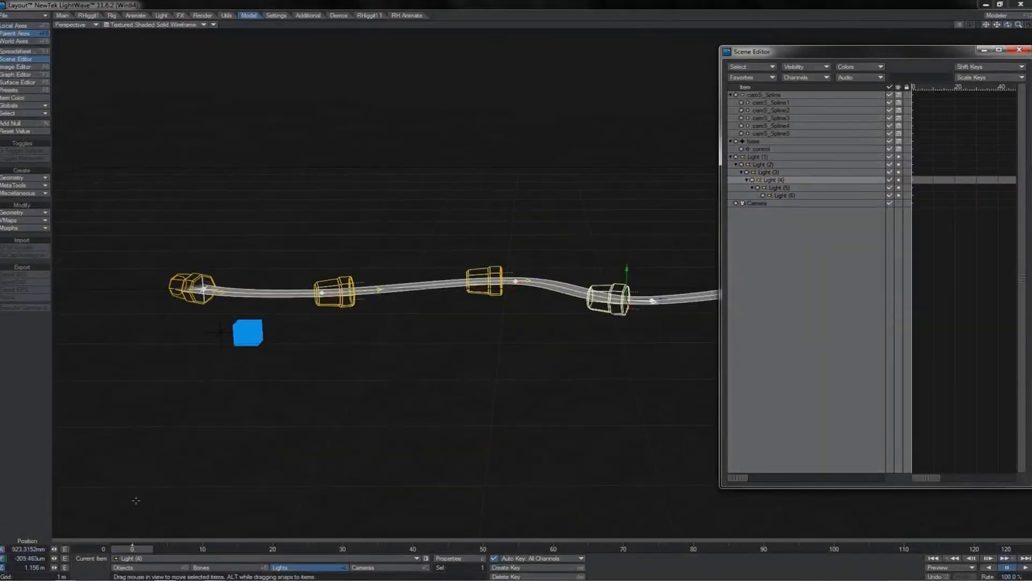
pyautogui.click(23, 567)
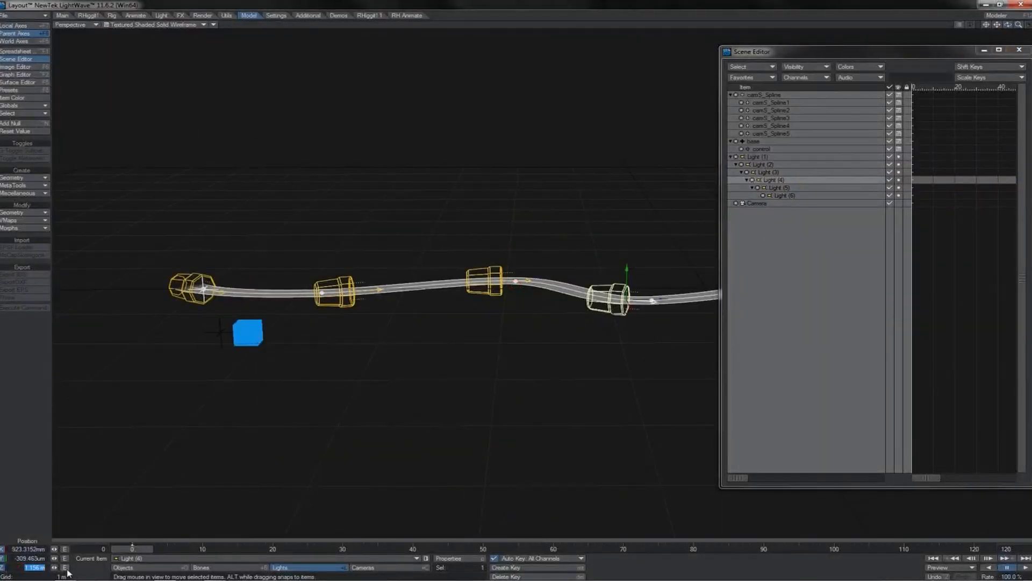
pyautogui.write('1')
pyautogui.press('Return')
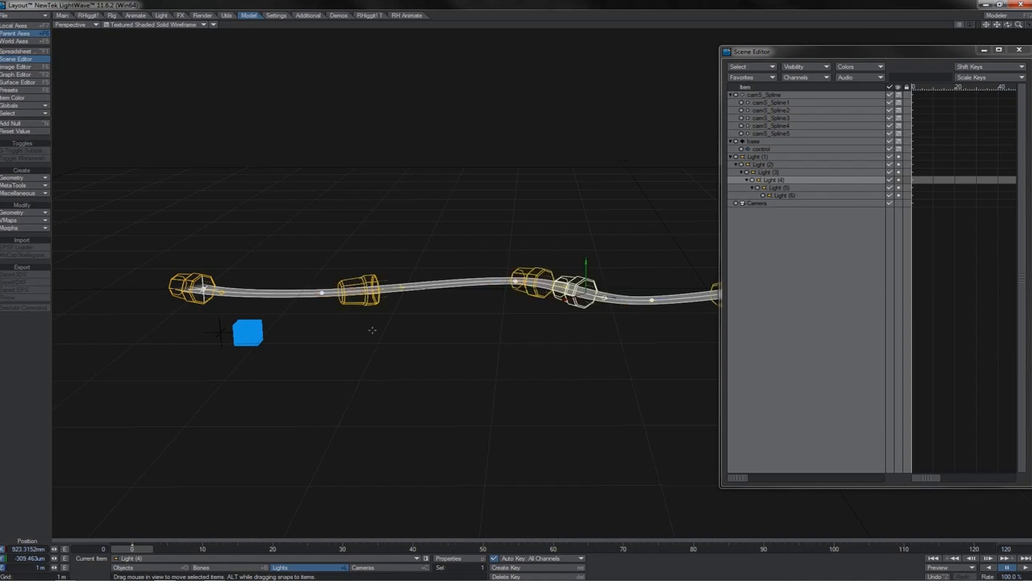
# Select Light (3) on the spline and create a motion key at frame 0 for all items.
pyautogui.moveTo(1008, 25); pyautogui.dragTo(914, 129)
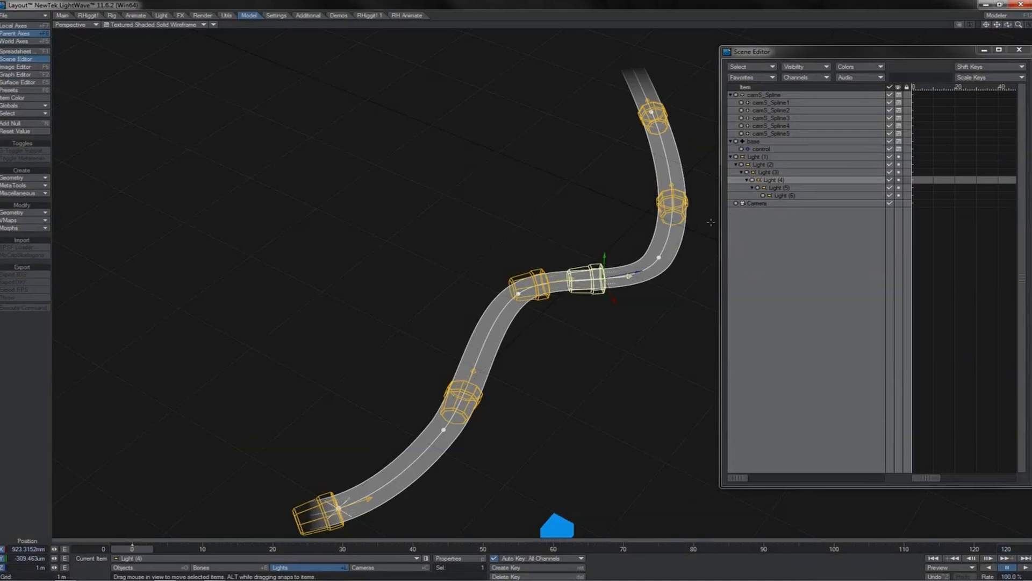
pyautogui.click(537, 271)
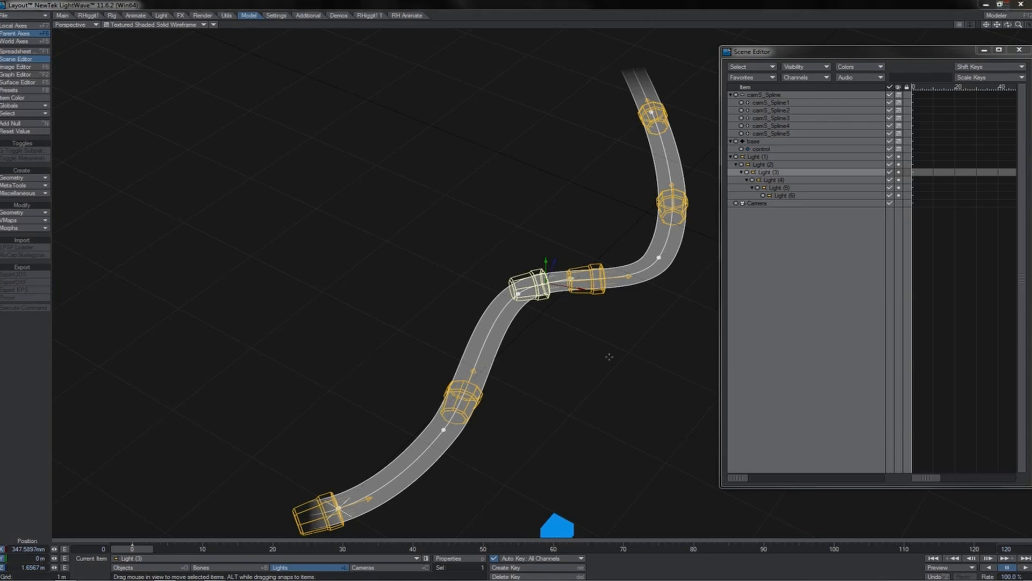
pyautogui.press('Return')
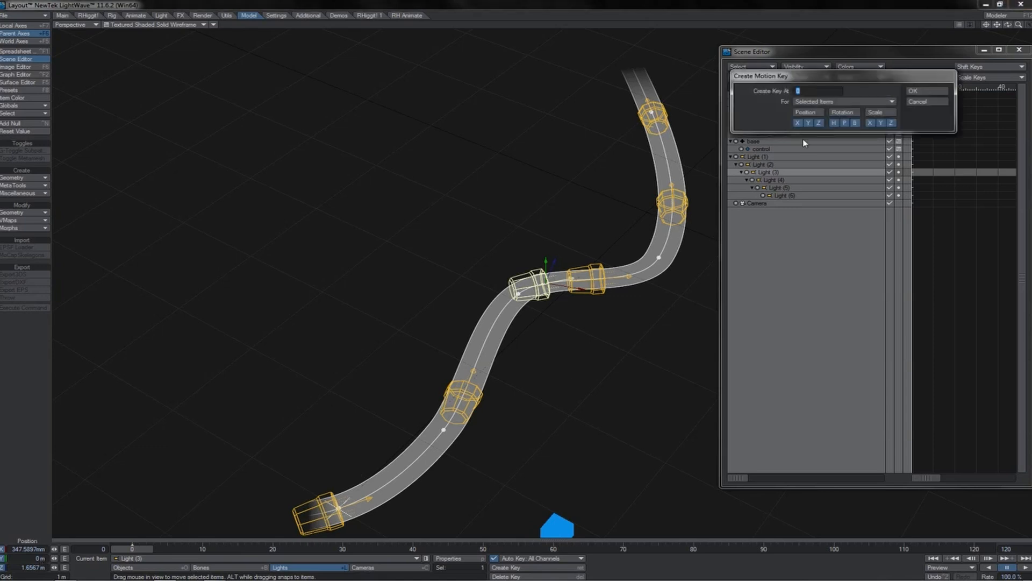
pyautogui.click(822, 104)
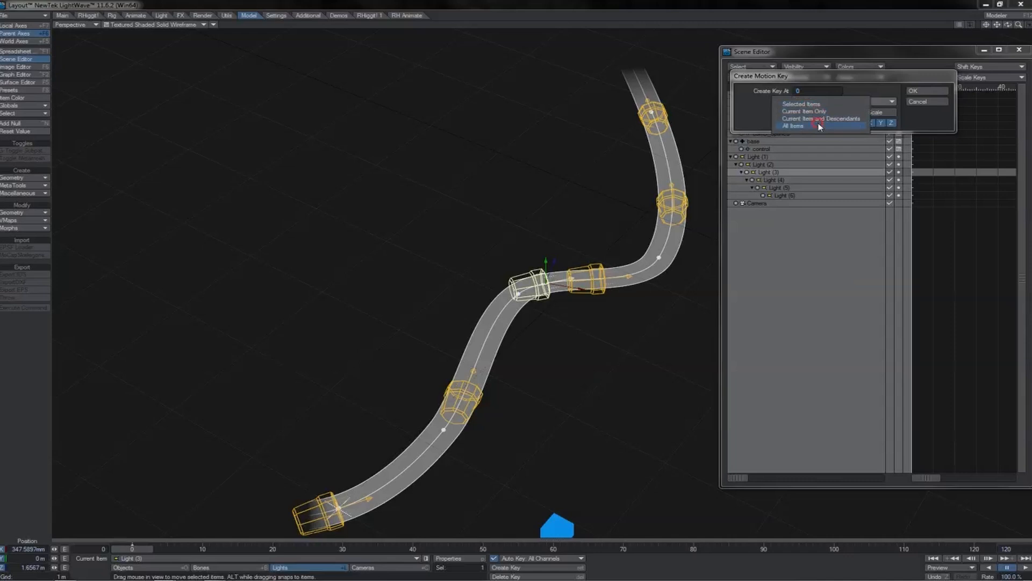
pyautogui.click(819, 125)
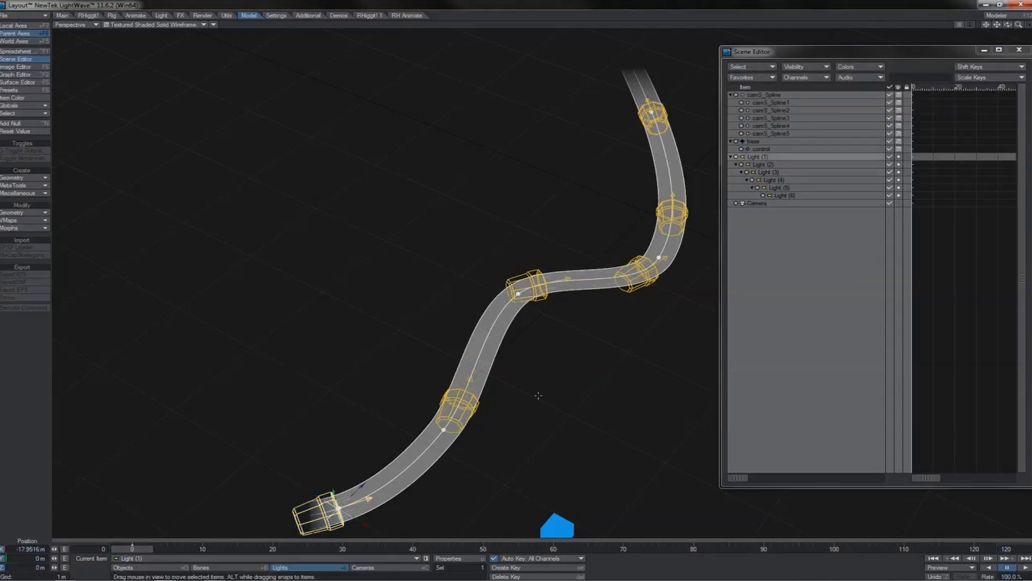
# Attach expression Expr 2 with value 2 to the Position.Z channels of Light (2) through Light (6).
pyautogui.click(781, 165)
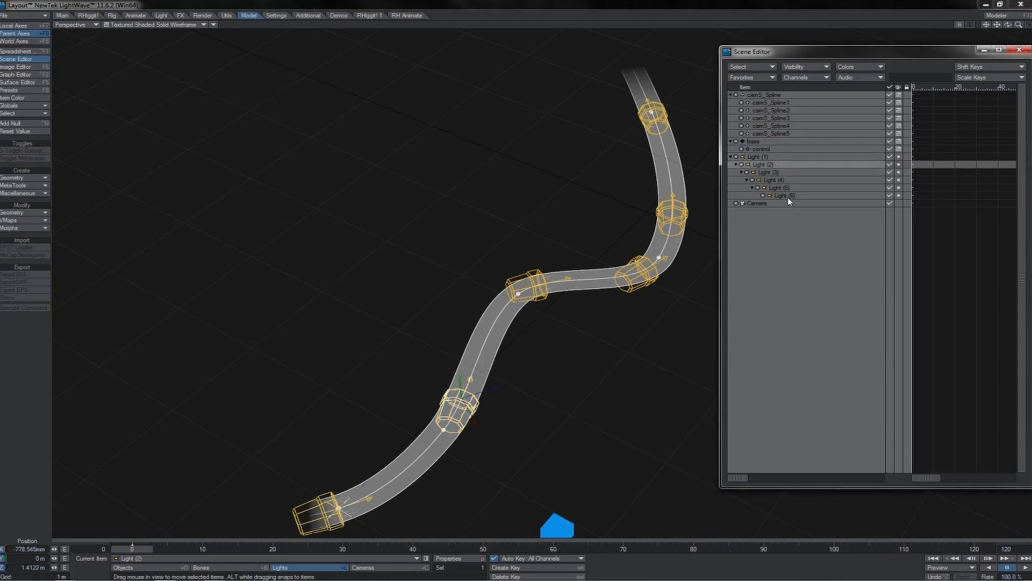
pyautogui.keyDown('shift'); pyautogui.click(788, 197); pyautogui.keyUp('shift')
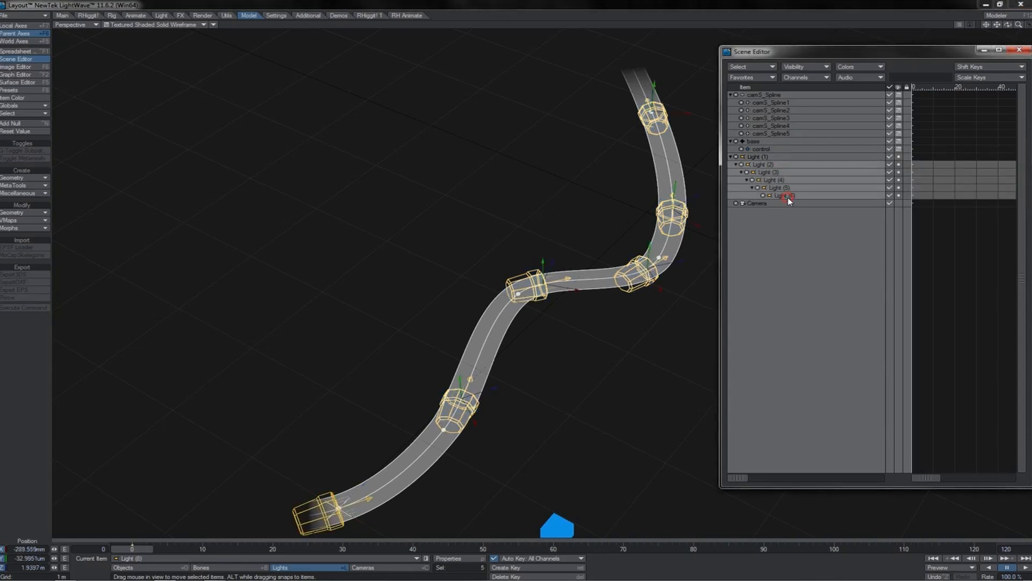
pyautogui.press('F2')
pyautogui.click(483, 241)
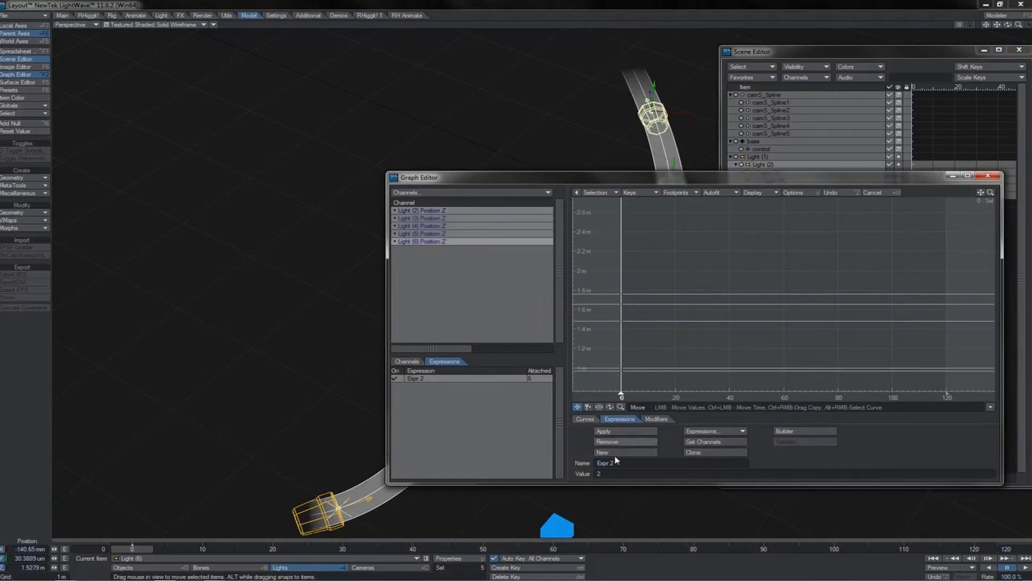
# Create a new expression with the value [control.Position.Z] and apply it to the Position.Z channel of Light (1).
pyautogui.click(473, 226)
pyautogui.click(623, 454)
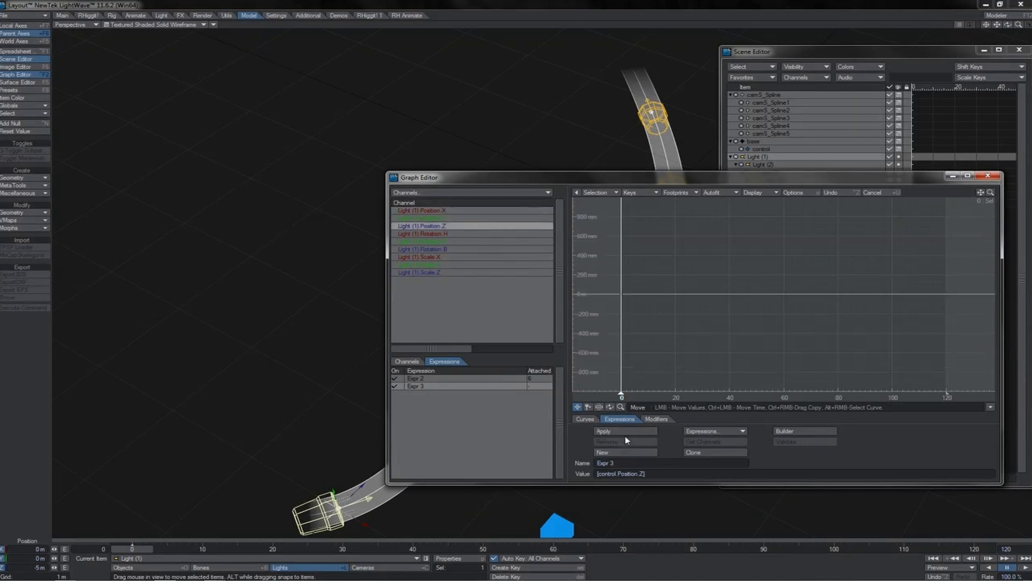
pyautogui.click(624, 433)
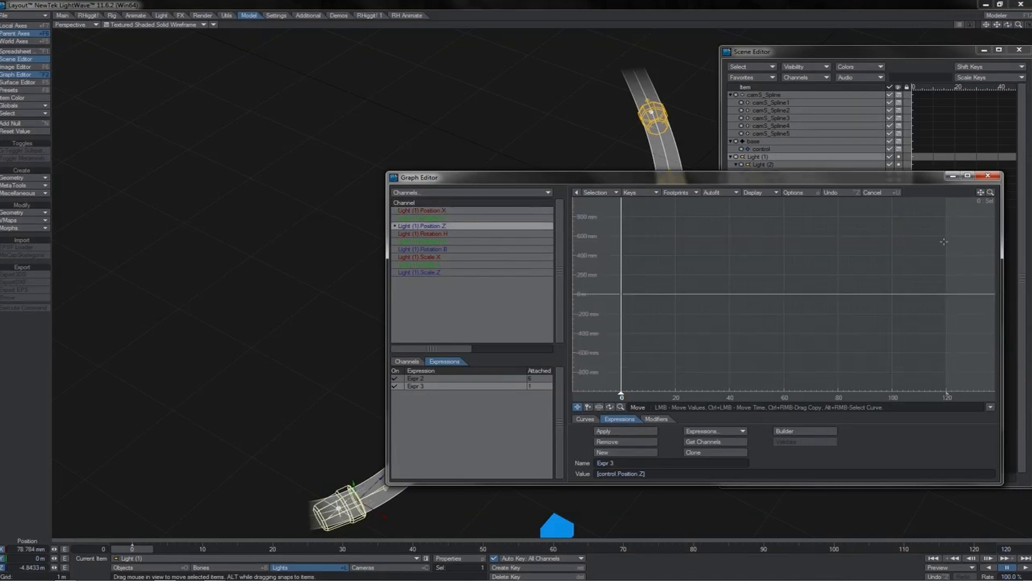
pyautogui.hotkey('ctrl', 'F2')
# Move the control object to about 2.03 m in Z to drive the lights along the spline, and create a motion key.
pyautogui.click(568, 453)
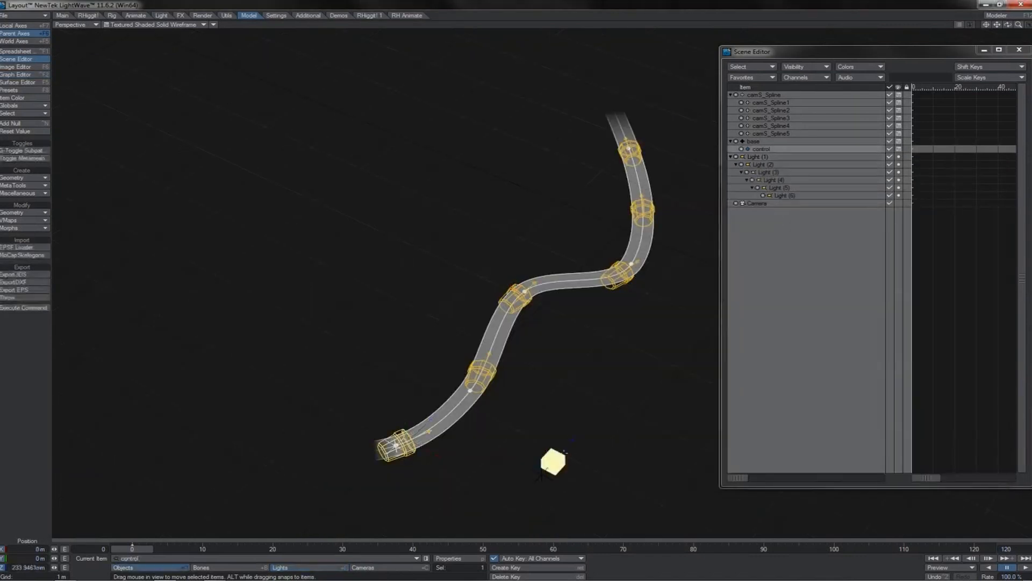
pyautogui.moveTo(568, 453); pyautogui.dragTo(634, 370)
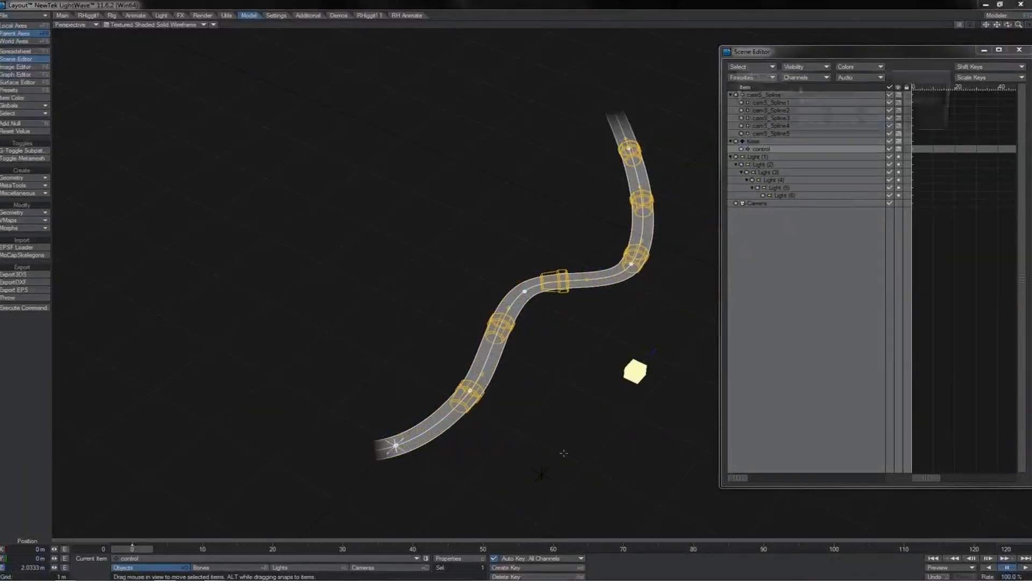
pyautogui.press('Return')
pyautogui.press('Return')
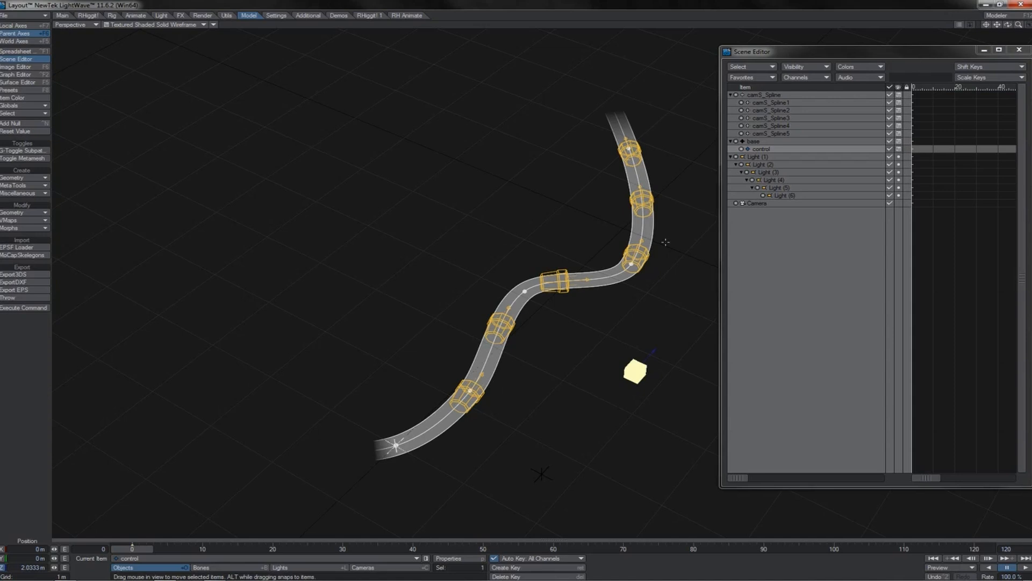
# Examine the values of expressions Expr 2 and Expr 3 in the Graph Editor.
pyautogui.hotkey('ctrl', 'F2')
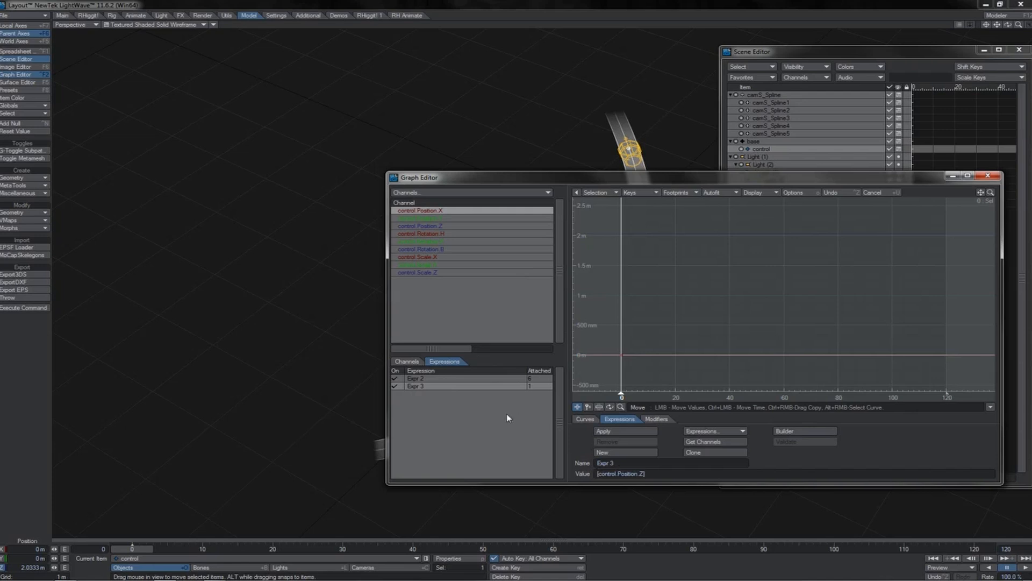
pyautogui.click(472, 376)
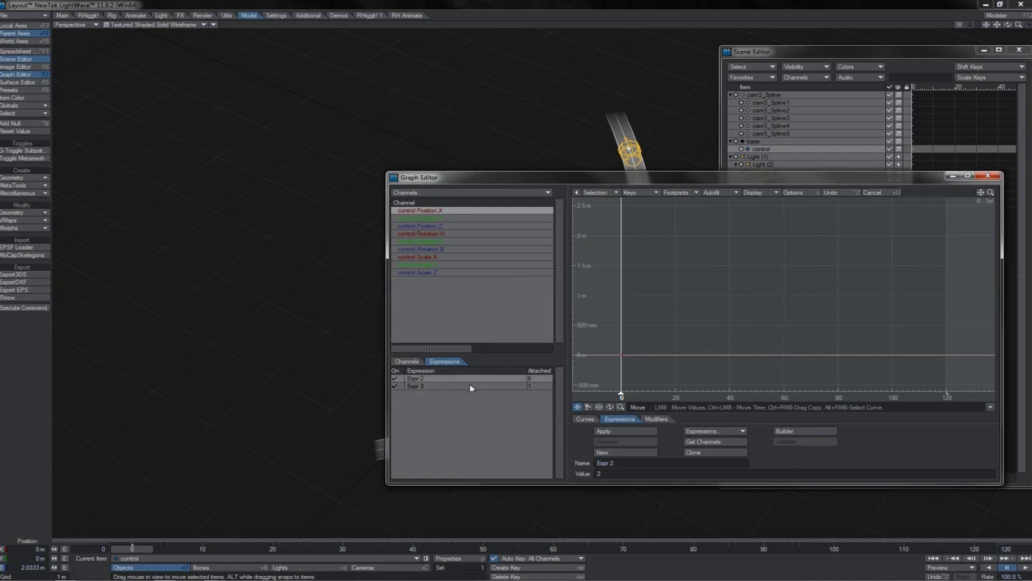
pyautogui.click(468, 381)
pyautogui.click(469, 386)
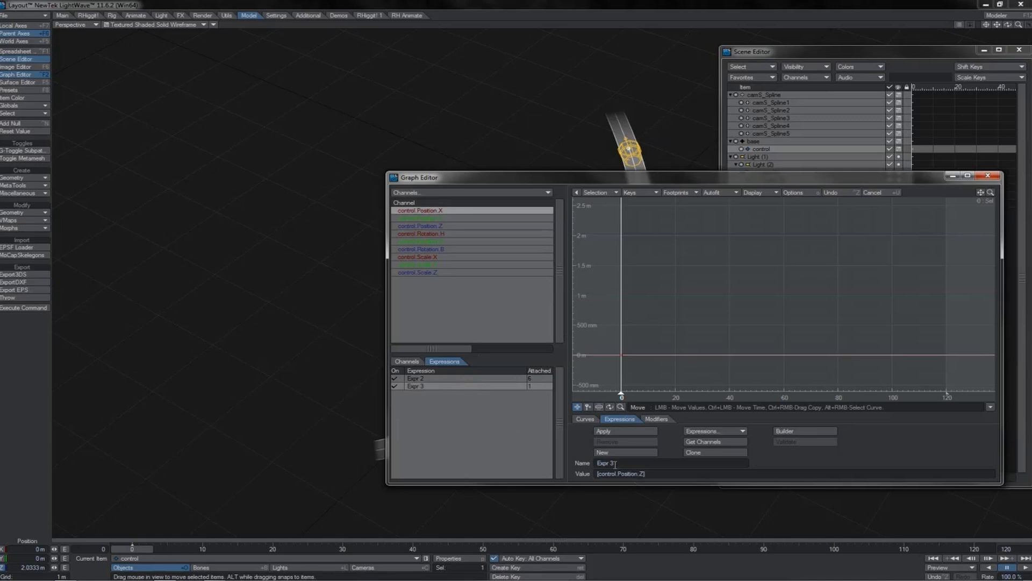
# Move the control object to about 633 mm in Z, and set the Z position of Bone (2) through Bone (5) to 1.2 m.
pyautogui.click(988, 175)
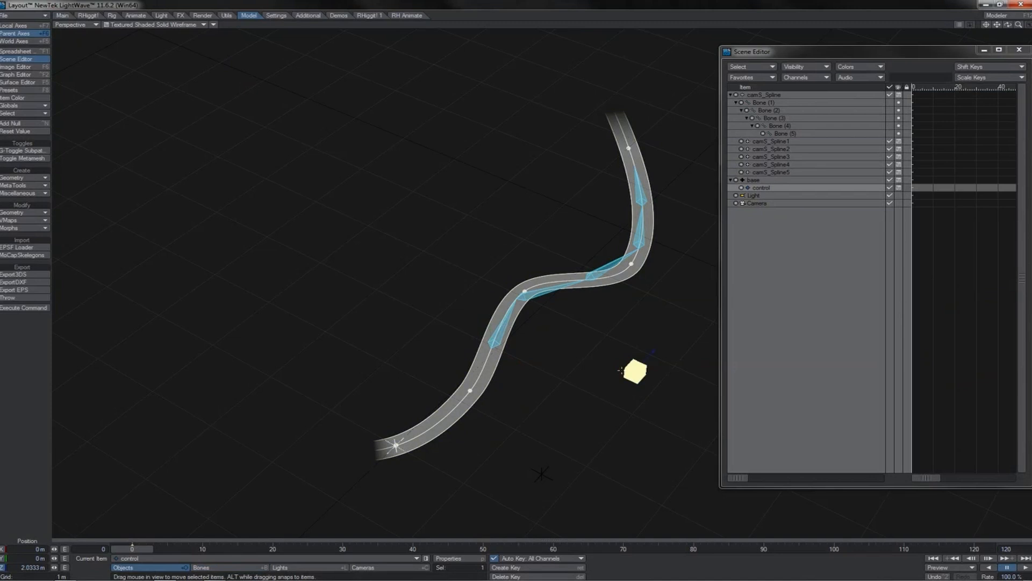
pyautogui.moveTo(647, 353); pyautogui.dragTo(585, 421)
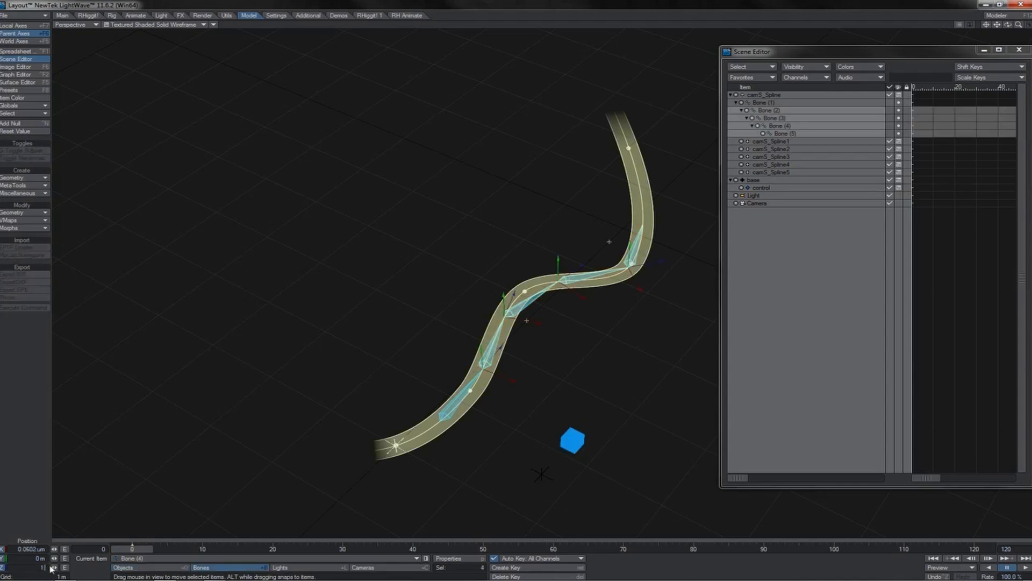
pyautogui.write('1.2')
pyautogui.press('Return')
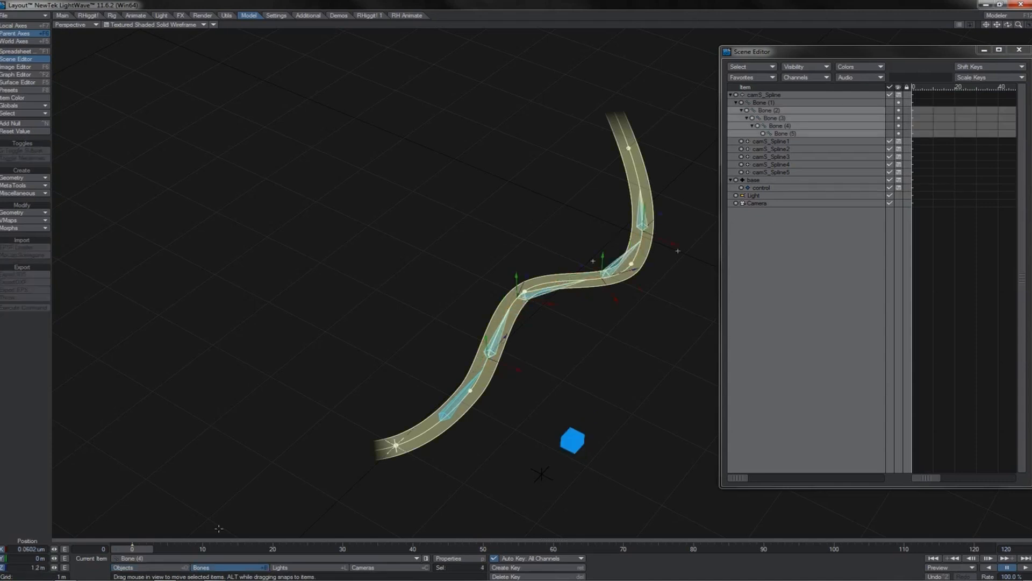
# Move the control object to about 1.26 m in Z to slide the bone chain along the spline.
pyautogui.click(574, 440)
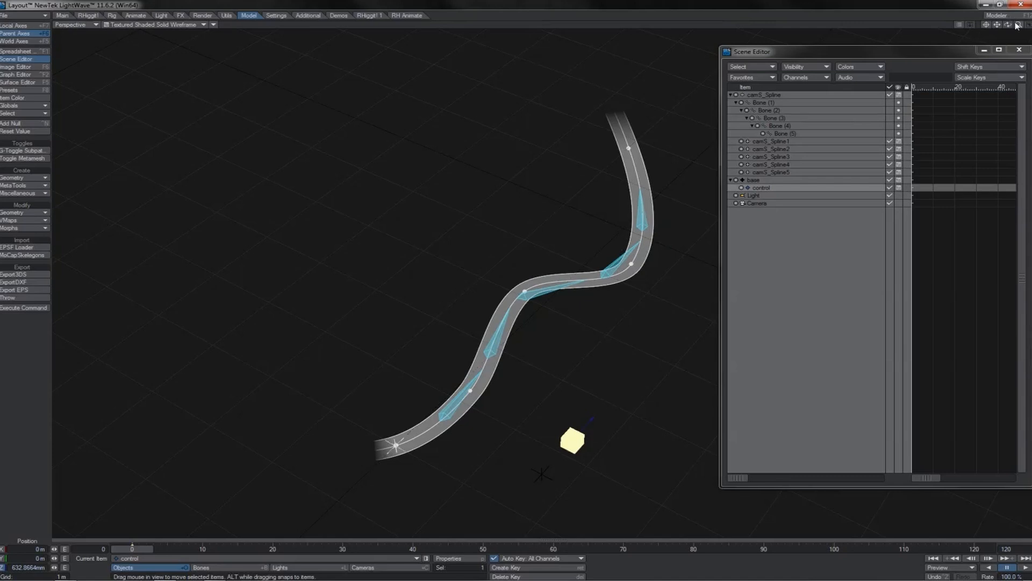
pyautogui.moveTo(1017, 25); pyautogui.dragTo(1005, 24)
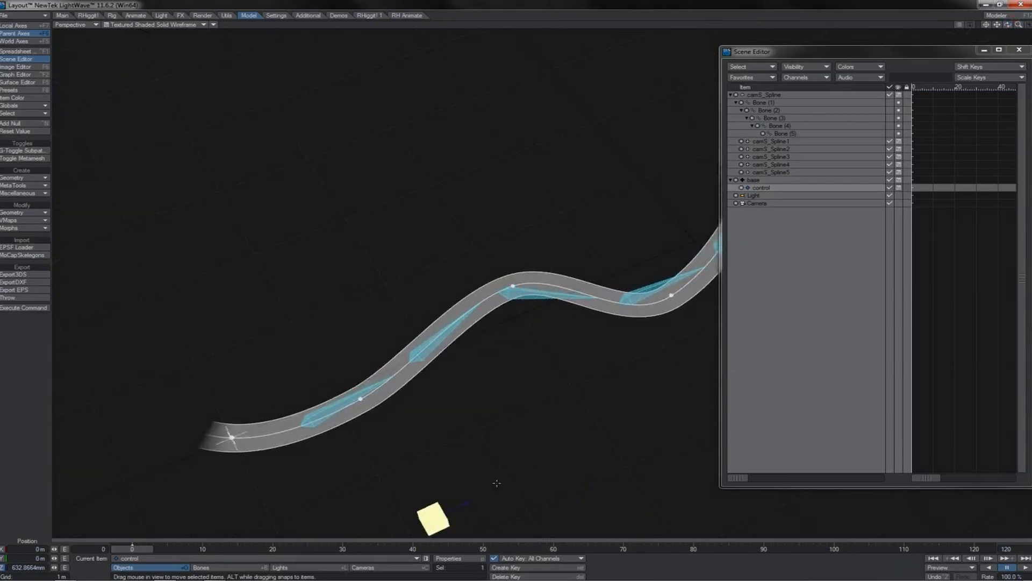
pyautogui.moveTo(466, 503)
pyautogui.mouseDown()
pyautogui.moveTo(264, 568)
pyautogui.moveTo(584, 447)
pyautogui.moveTo(455, 507)
pyautogui.moveTo(466, 503)
pyautogui.mouseUp()
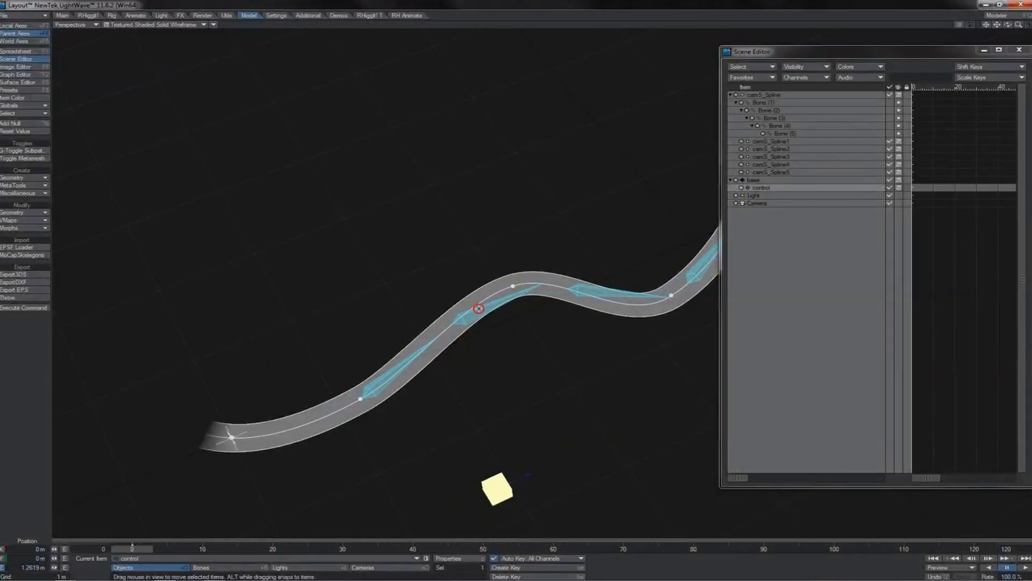
# Select Bone (2) to check its position, and move the control object back to about -26 mm in Z.
pyautogui.click(479, 309)
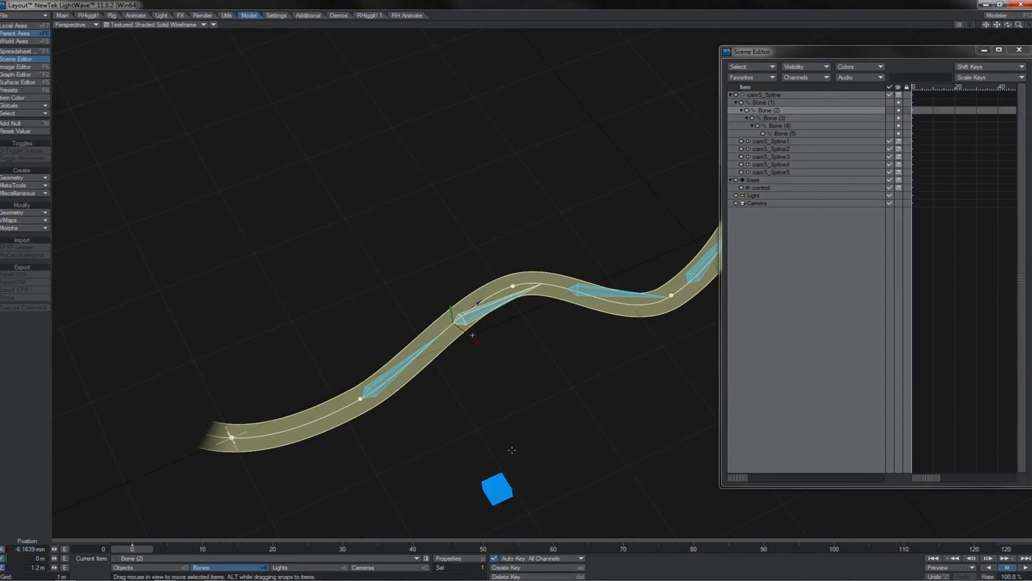
pyautogui.click(499, 479)
pyautogui.moveTo(525, 477)
pyautogui.mouseDown()
pyautogui.moveTo(440, 511)
pyautogui.moveTo(583, 441)
pyautogui.moveTo(444, 505)
pyautogui.moveTo(548, 450)
pyautogui.moveTo(547, 466)
pyautogui.moveTo(601, 439)
pyautogui.moveTo(400, 535)
pyautogui.moveTo(540, 468)
pyautogui.mouseUp()
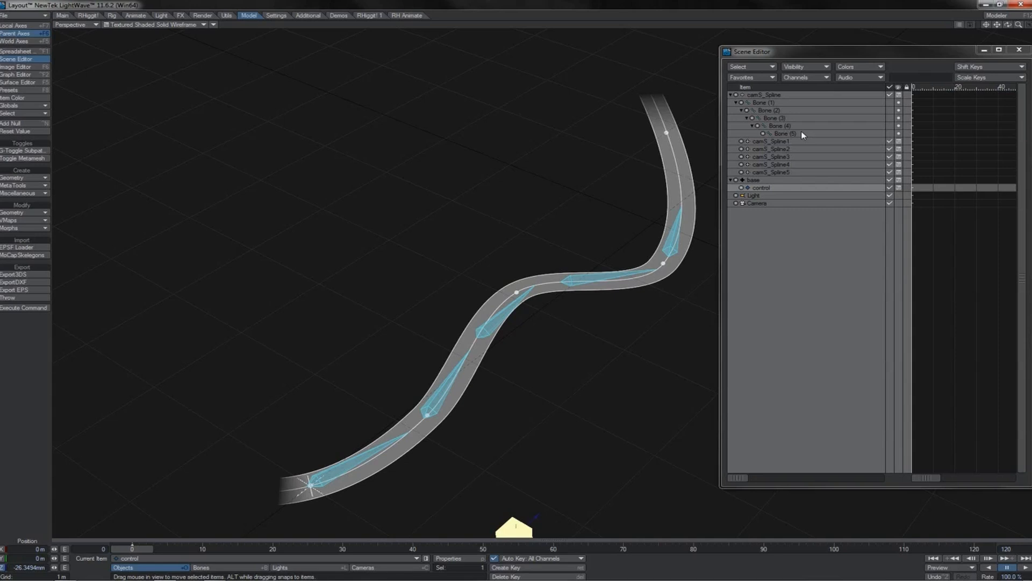
# Record the rest position of Bone (2) through Bone (5), and move the control object to about 413 mm in Z.
pyautogui.click(803, 135)
pyautogui.keyDown('shift'); pyautogui.click(782, 110); pyautogui.keyUp('shift')
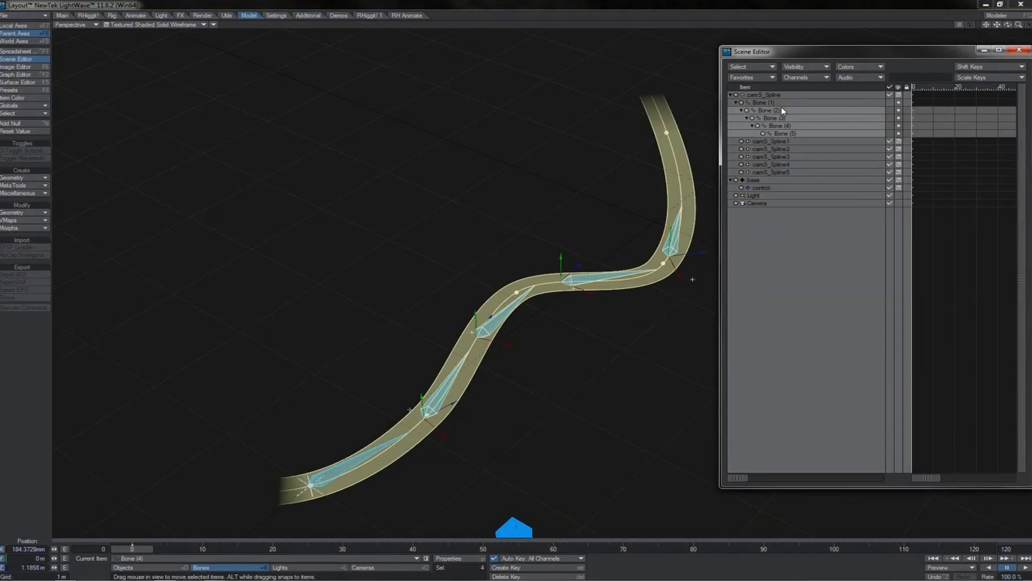
pyautogui.press('r')
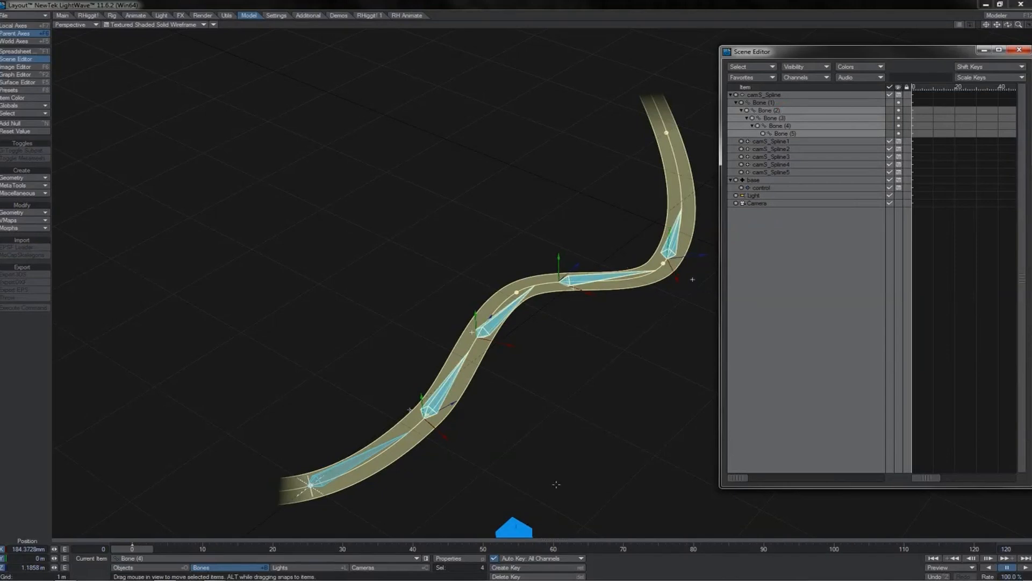
pyautogui.click(522, 526)
pyautogui.moveTo(531, 518)
pyautogui.mouseDown()
pyautogui.moveTo(566, 488)
pyautogui.moveTo(517, 528)
pyautogui.moveTo(630, 425)
pyautogui.moveTo(529, 517)
pyautogui.mouseUp()
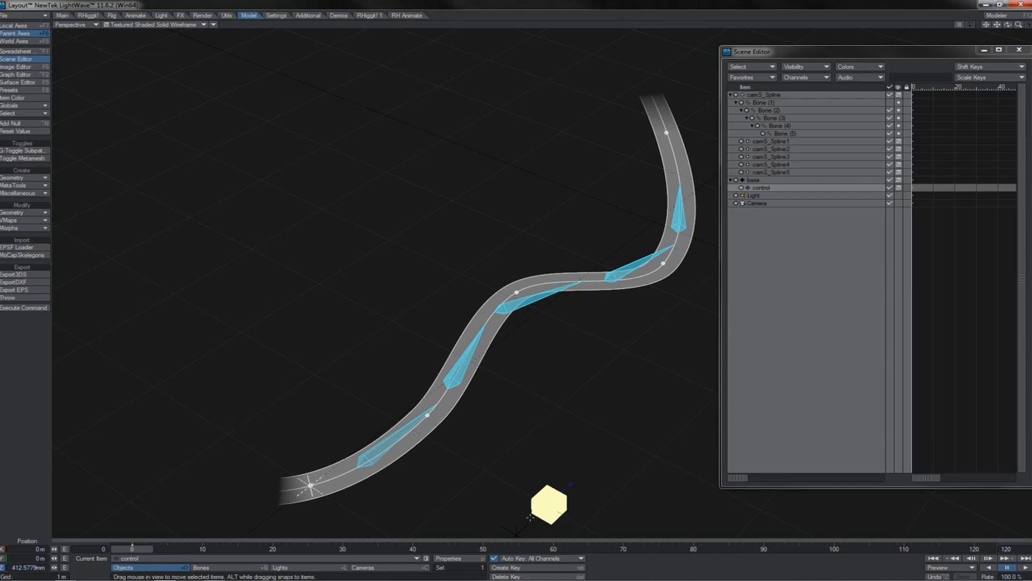
# In the top view, try moving spline point camS_Spline4 to about -293 mm X and 3.17 m Z to form a sharp bend.
pyautogui.click(663, 263)
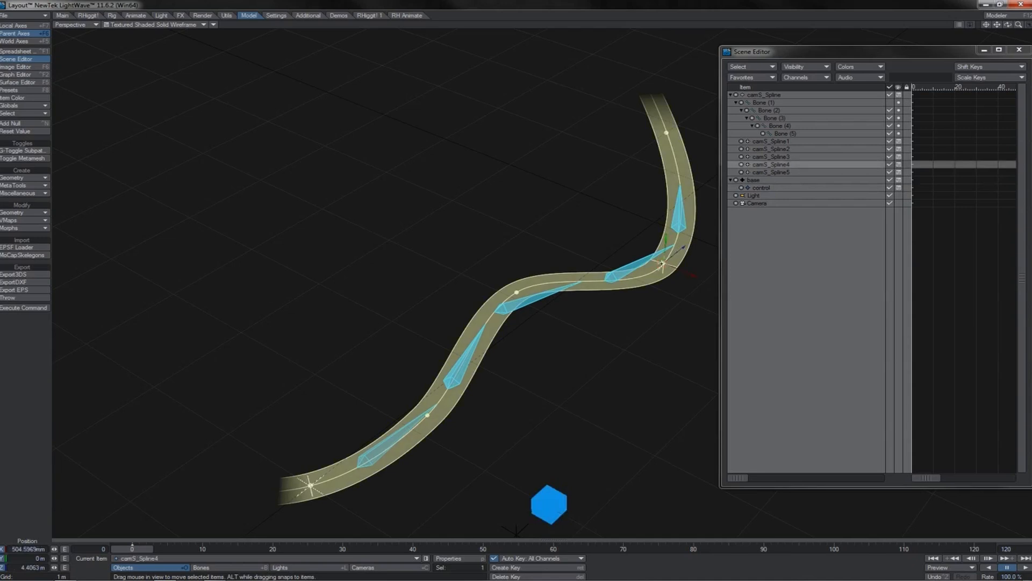
pyautogui.press('1')
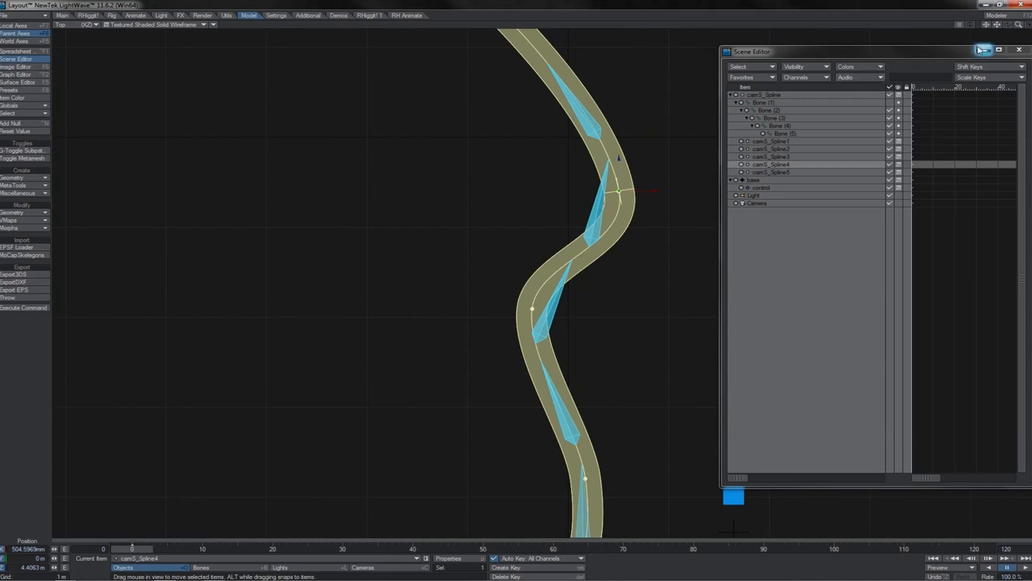
pyautogui.moveTo(1018, 25); pyautogui.dragTo(960, 25)
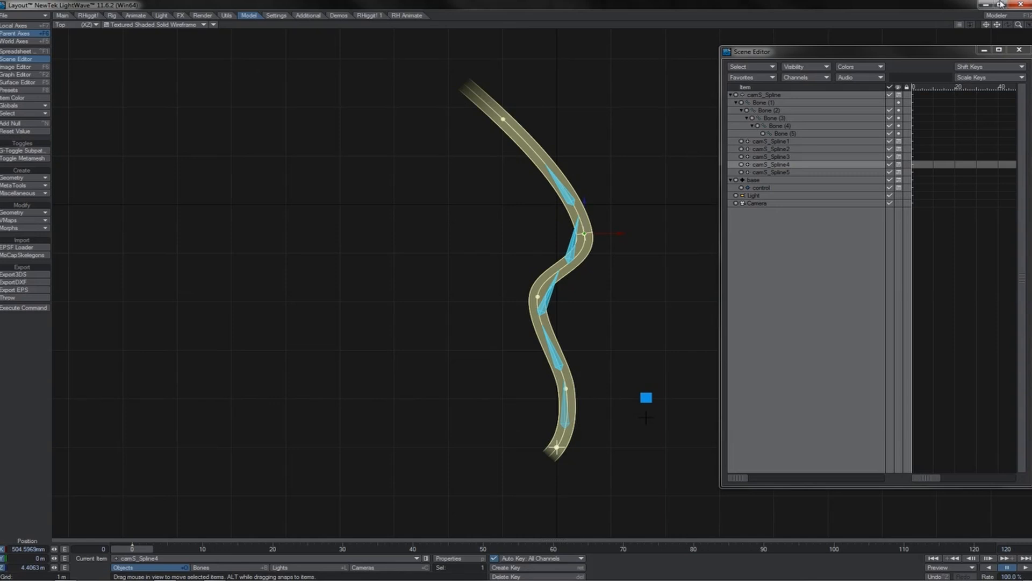
pyautogui.moveTo(1019, 26); pyautogui.dragTo(1029, 24)
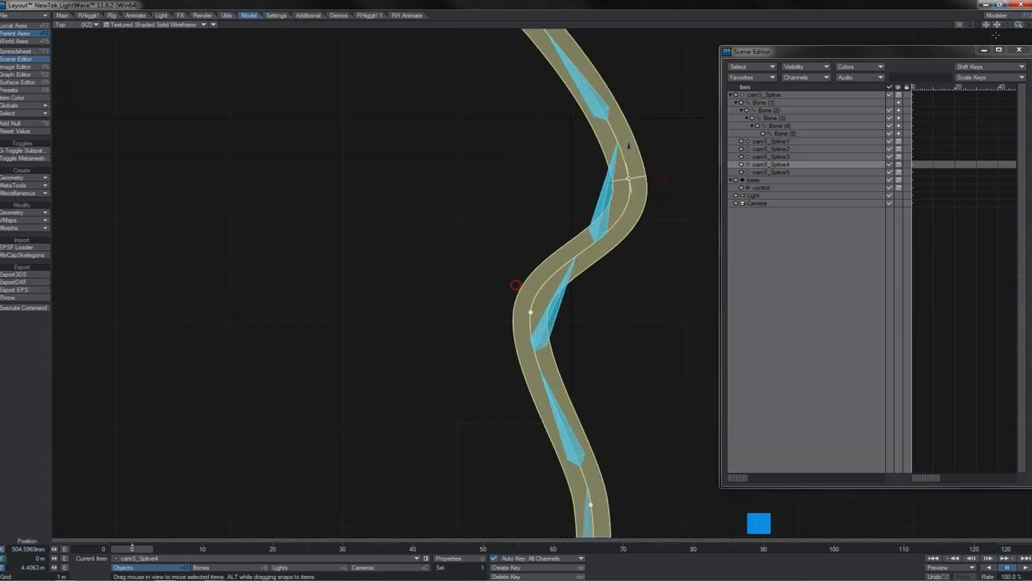
pyautogui.moveTo(661, 153); pyautogui.dragTo(565, 270)
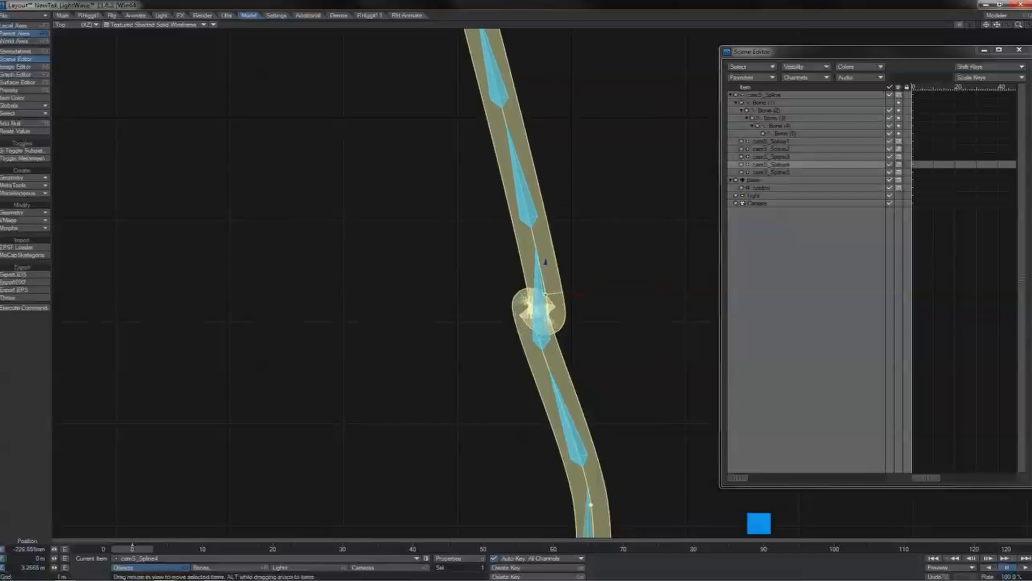
pyautogui.hotkey('ctrl', 'z')
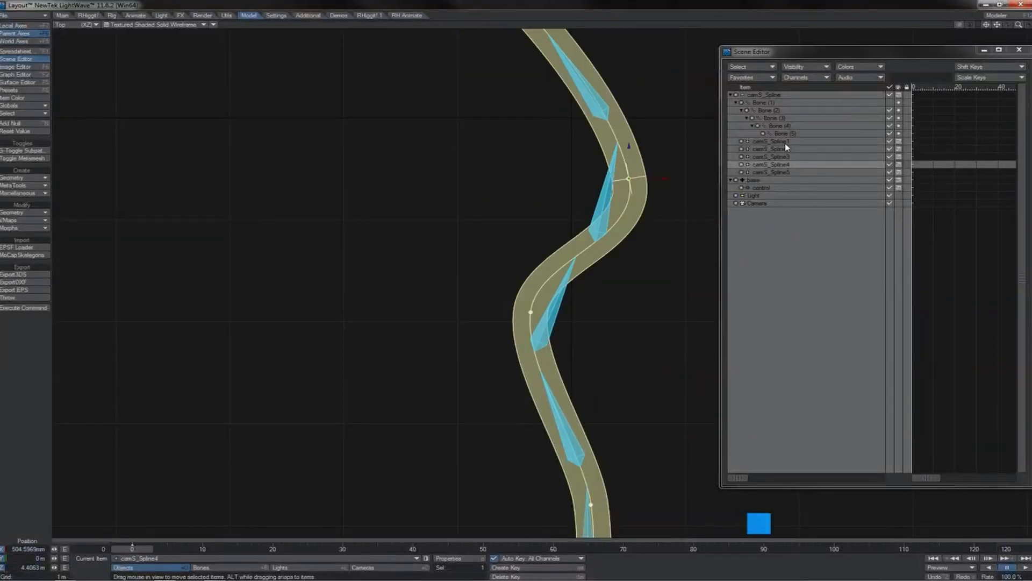
pyautogui.moveTo(674, 145); pyautogui.dragTo(538, 273)
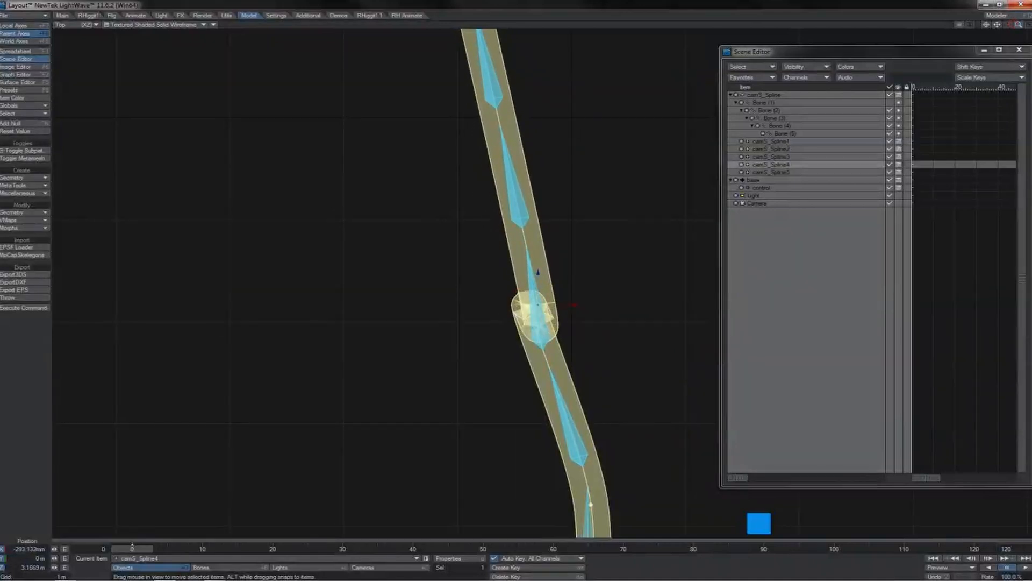
# Test the bones across the sharp bend by moving the control object to about 978 mm and back to about 318 mm in Z.
pyautogui.moveTo(1016, 27); pyautogui.dragTo(1003, 11)
pyautogui.moveTo(587, 252); pyautogui.dragTo(587, 243)
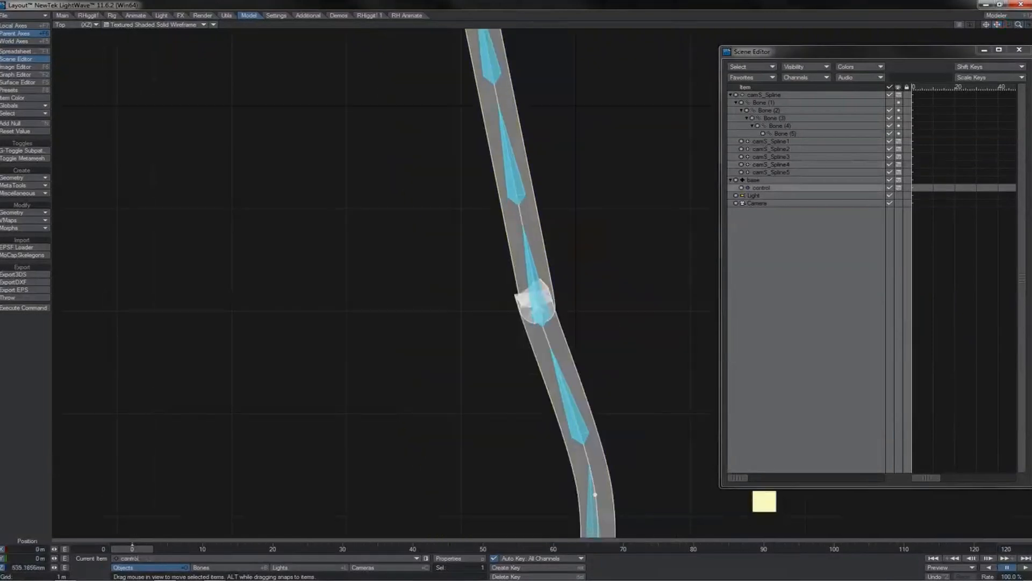
pyautogui.moveTo(764, 501)
pyautogui.mouseDown()
pyautogui.moveTo(765, 456)
pyautogui.moveTo(764, 501)
pyautogui.mouseUp()
pyautogui.click(1020, 50)
pyautogui.moveTo(1019, 25); pyautogui.dragTo(1028, 25)
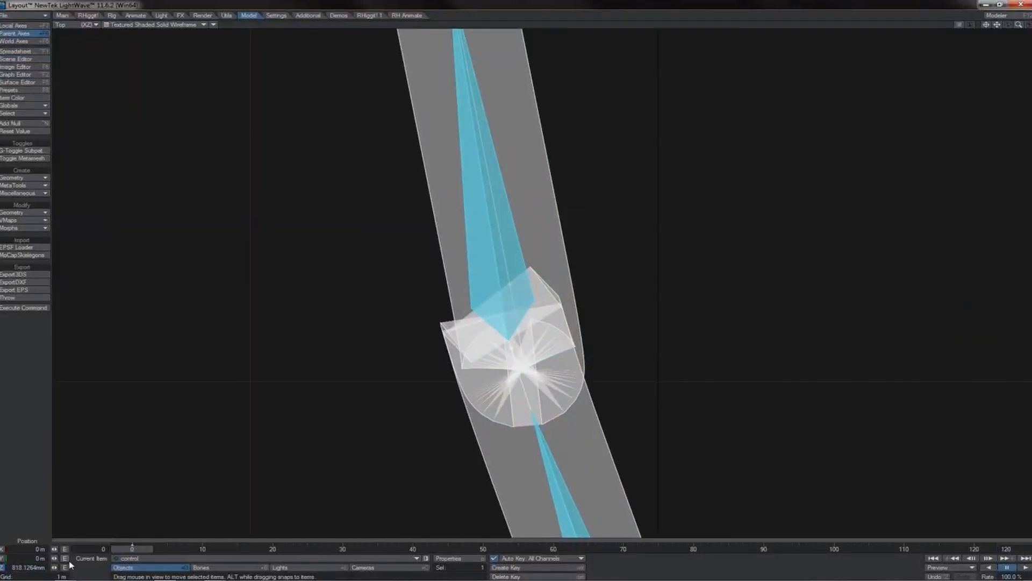
pyautogui.moveTo(55, 568); pyautogui.dragTo(53, 568)
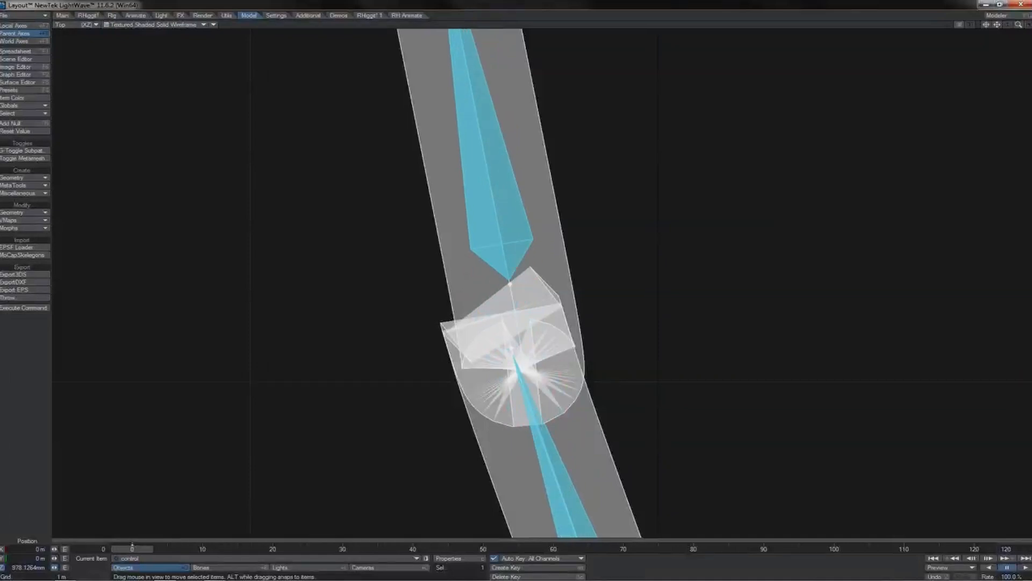
pyautogui.moveTo(57, 567); pyautogui.dragTo(28, 568)
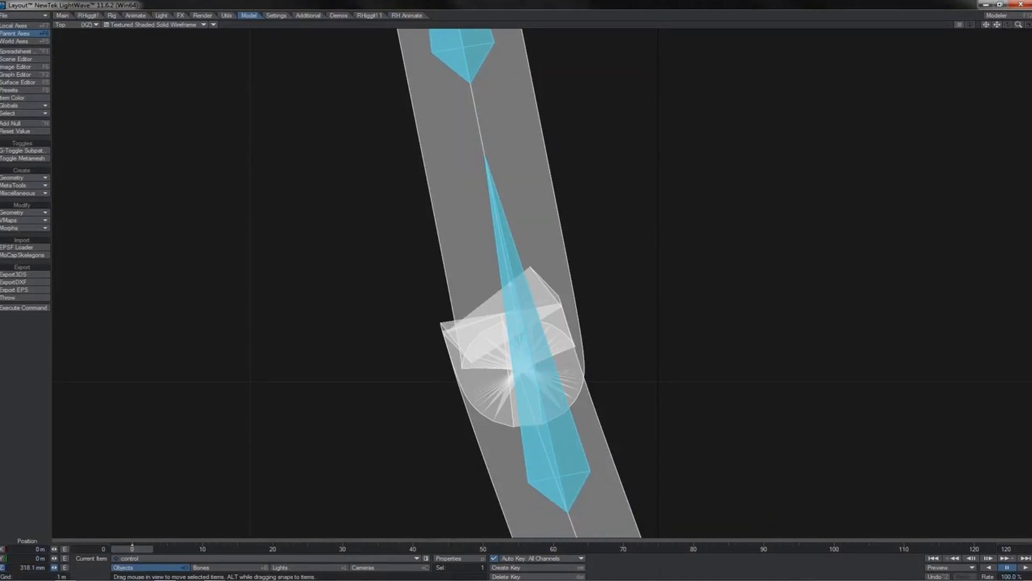
# Scale the camS_Spline object down uniformly to about 0.062.
pyautogui.moveTo(1018, 25); pyautogui.dragTo(923, 25)
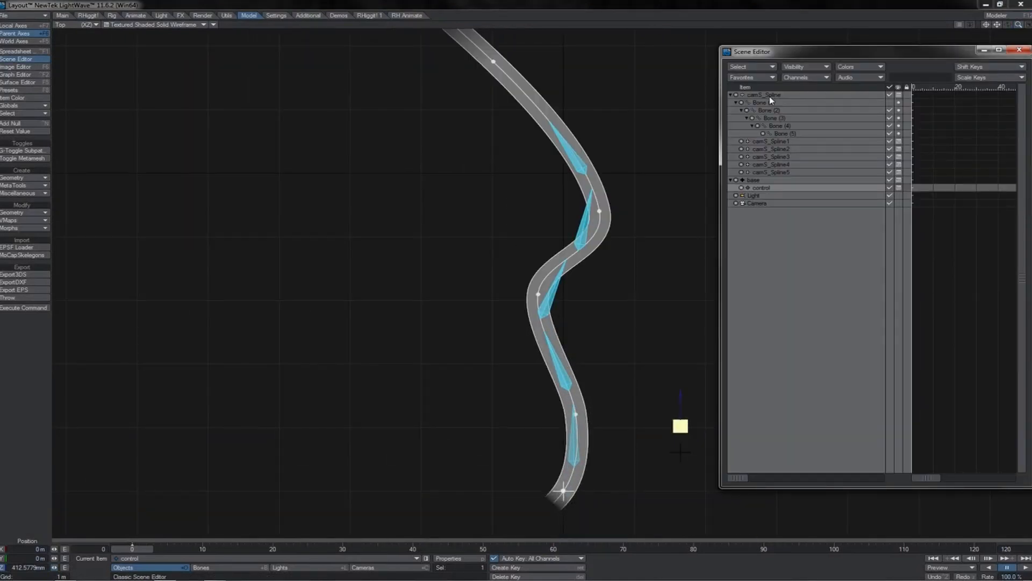
pyautogui.click(769, 96)
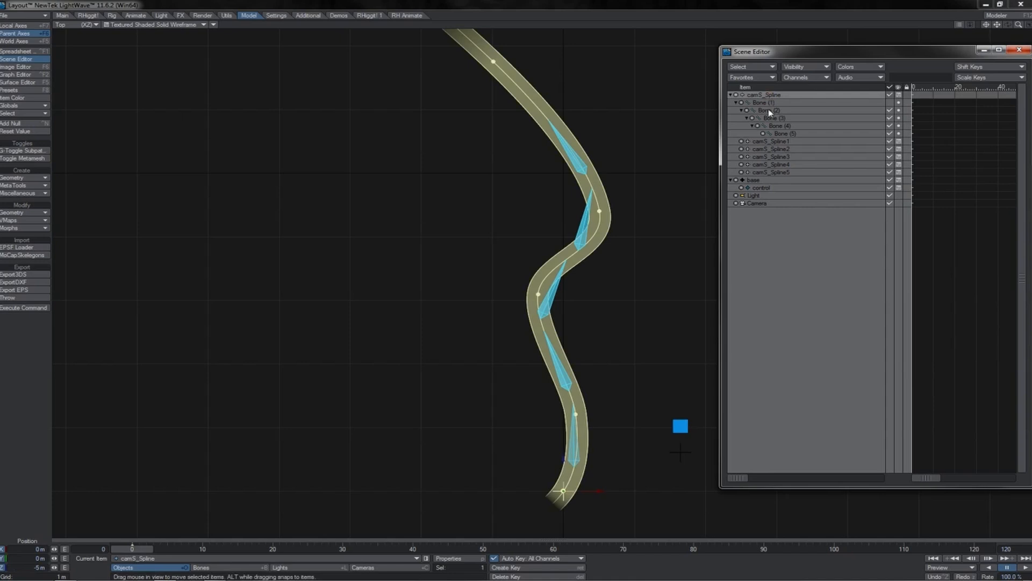
pyautogui.hotkey('shift', 'h')
pyautogui.moveTo(570, 304); pyautogui.dragTo(427, 306)
# Move the control object to about -105 mm in Z on the scaled-down spline, and switch to the perspective view.
pyautogui.click(986, 25)
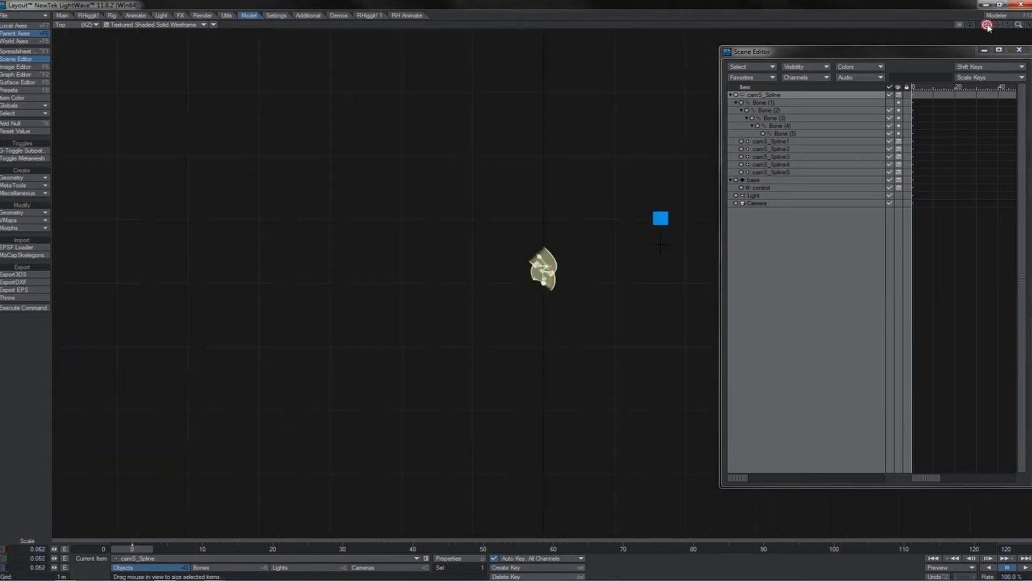
pyautogui.moveTo(1019, 25)
pyautogui.mouseDown()
pyautogui.moveTo(1030, 25)
pyautogui.moveTo(1000, 27)
pyautogui.mouseUp()
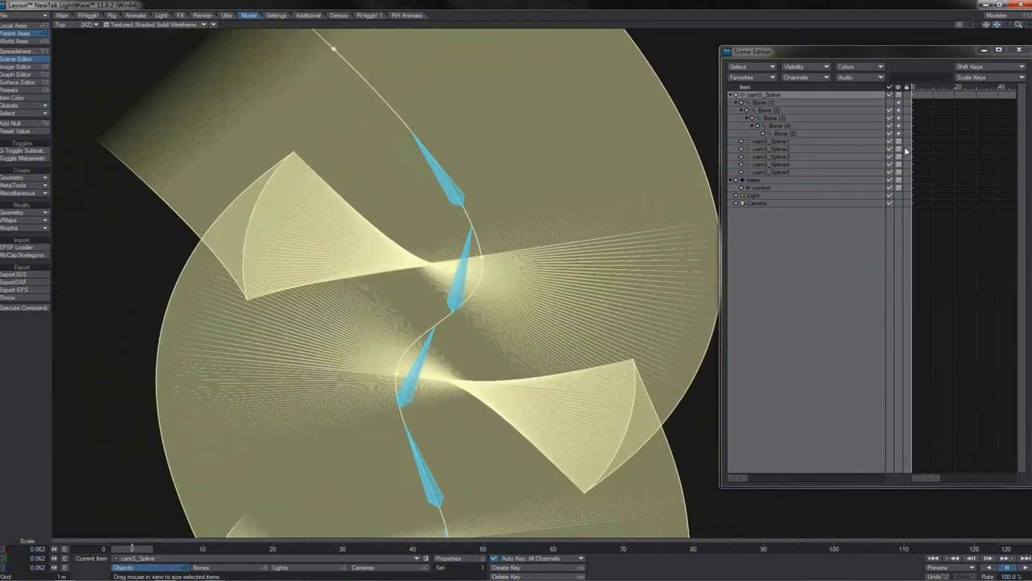
pyautogui.click(761, 187)
pyautogui.moveTo(516, 269); pyautogui.dragTo(517, 286)
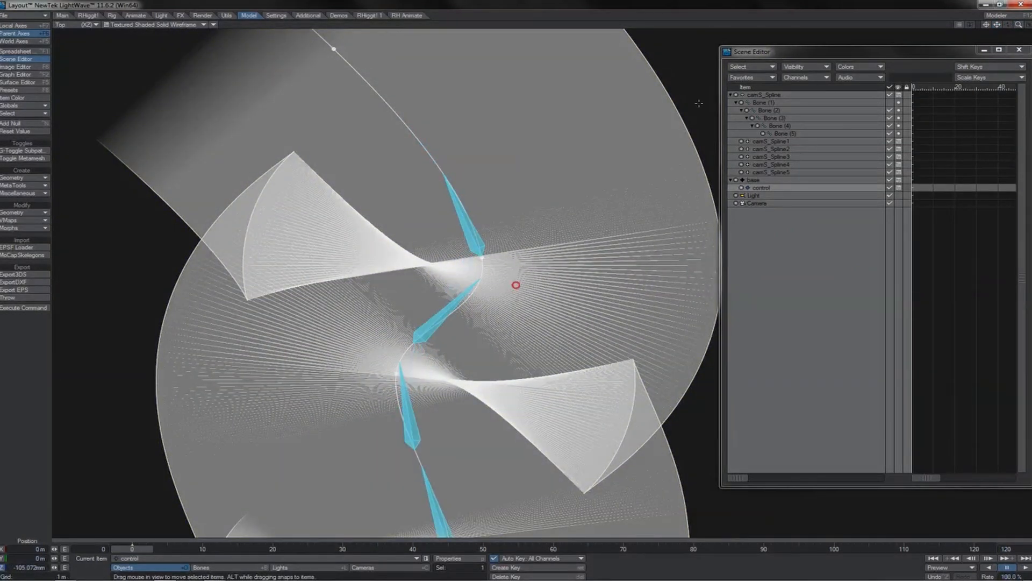
pyautogui.moveTo(1018, 28); pyautogui.dragTo(1016, 36)
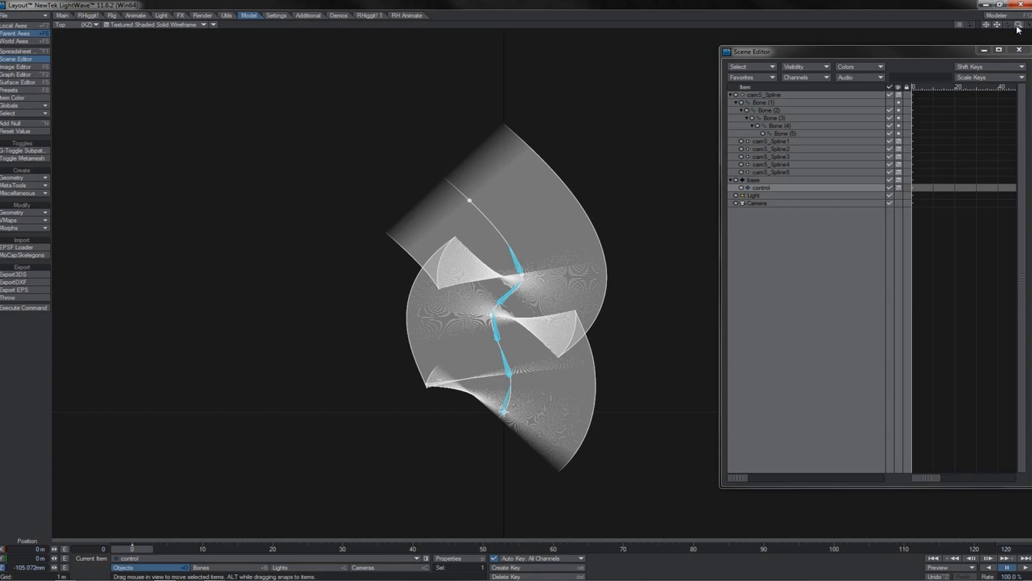
pyautogui.press('4')
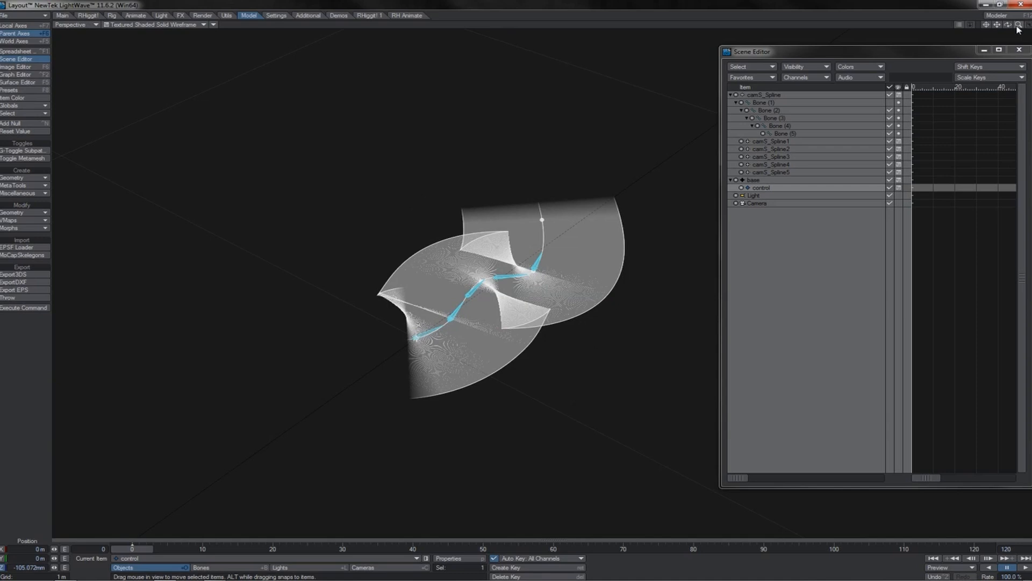